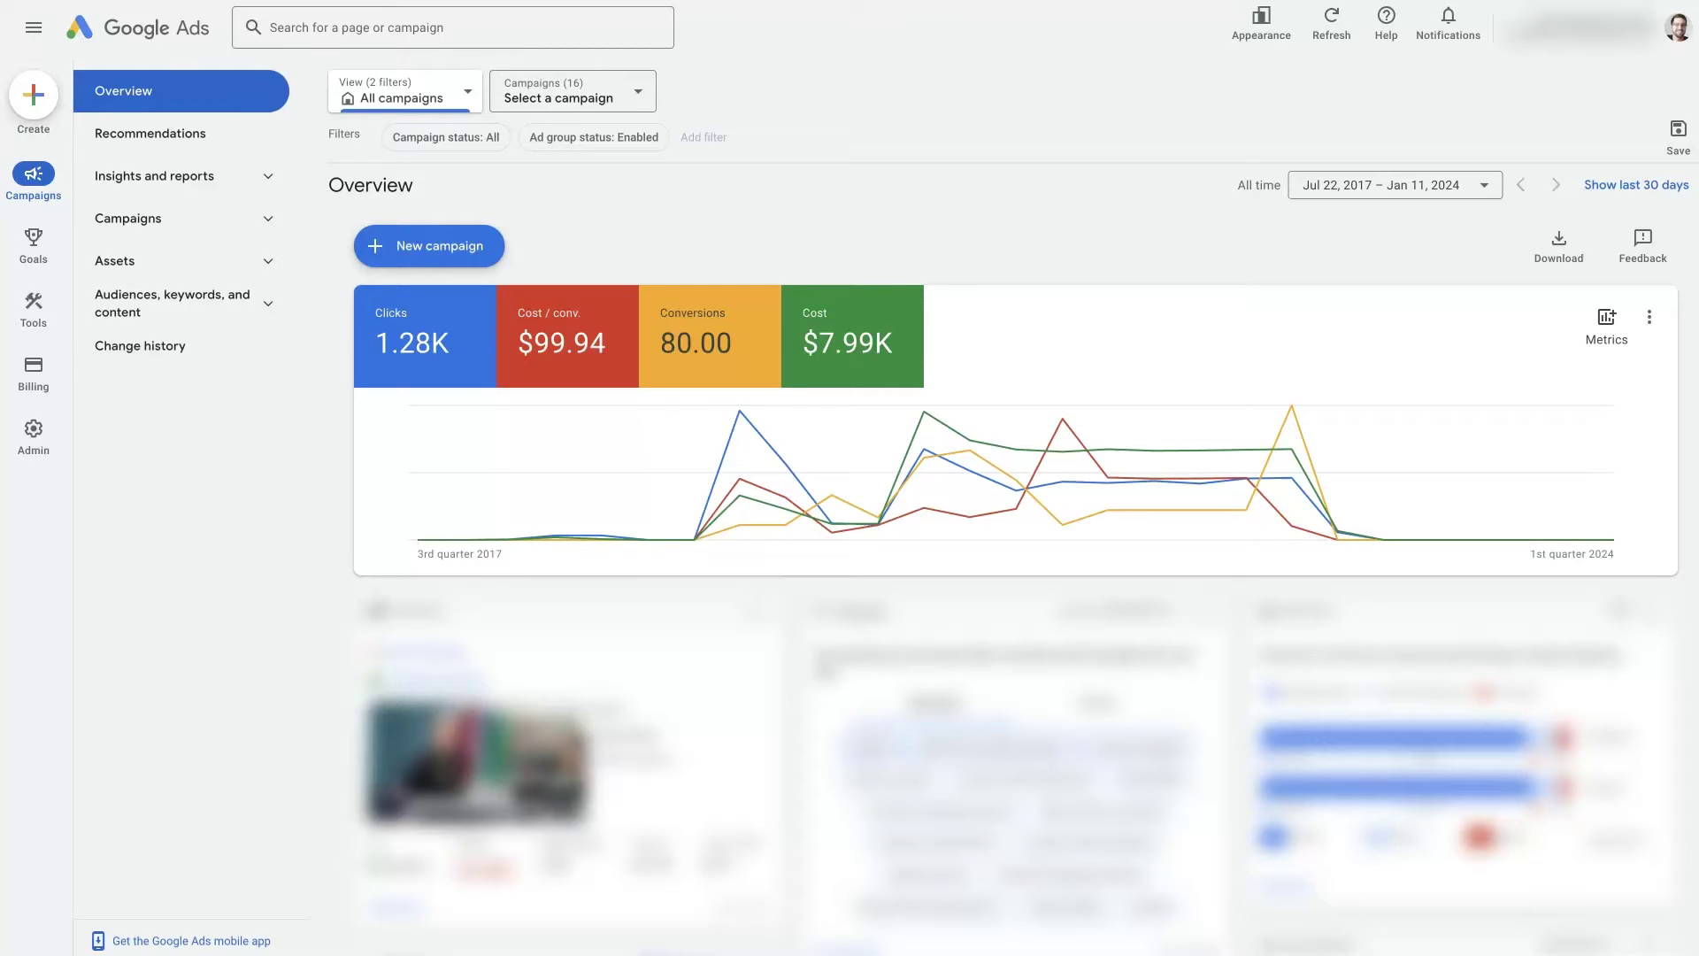
Bring up the Admin menu with Account settings, Preferences, Notifications, Access and security, and Linked accounts
click(1057, 121)
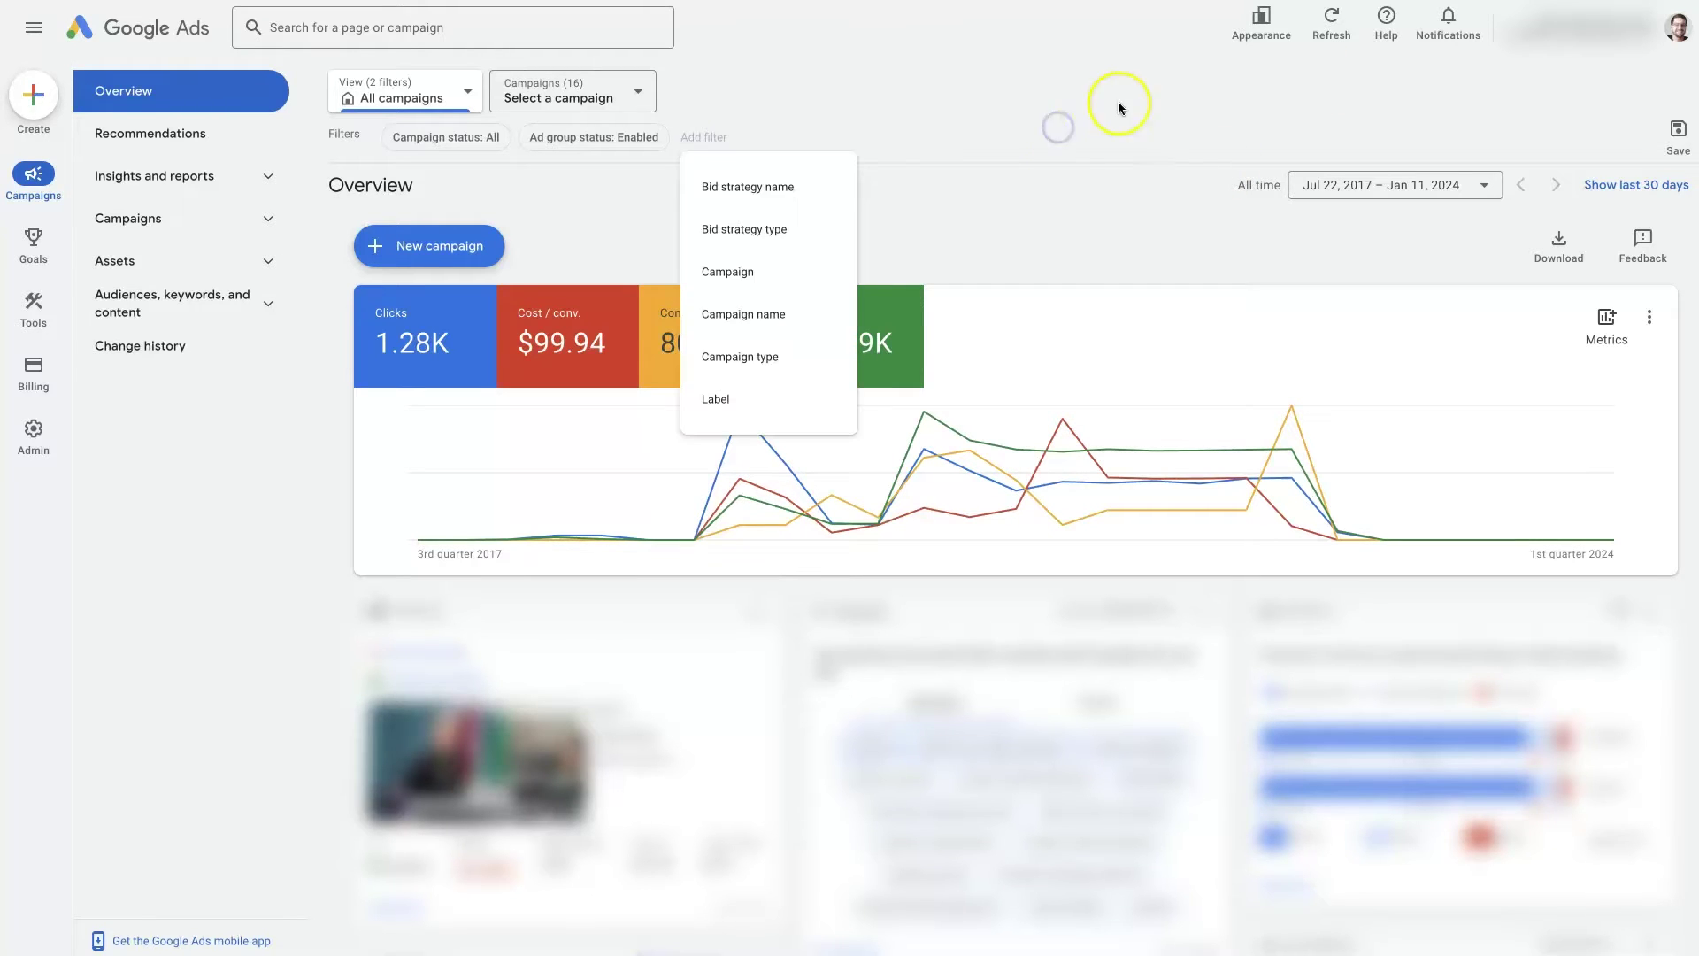
click(1097, 120)
click(1261, 19)
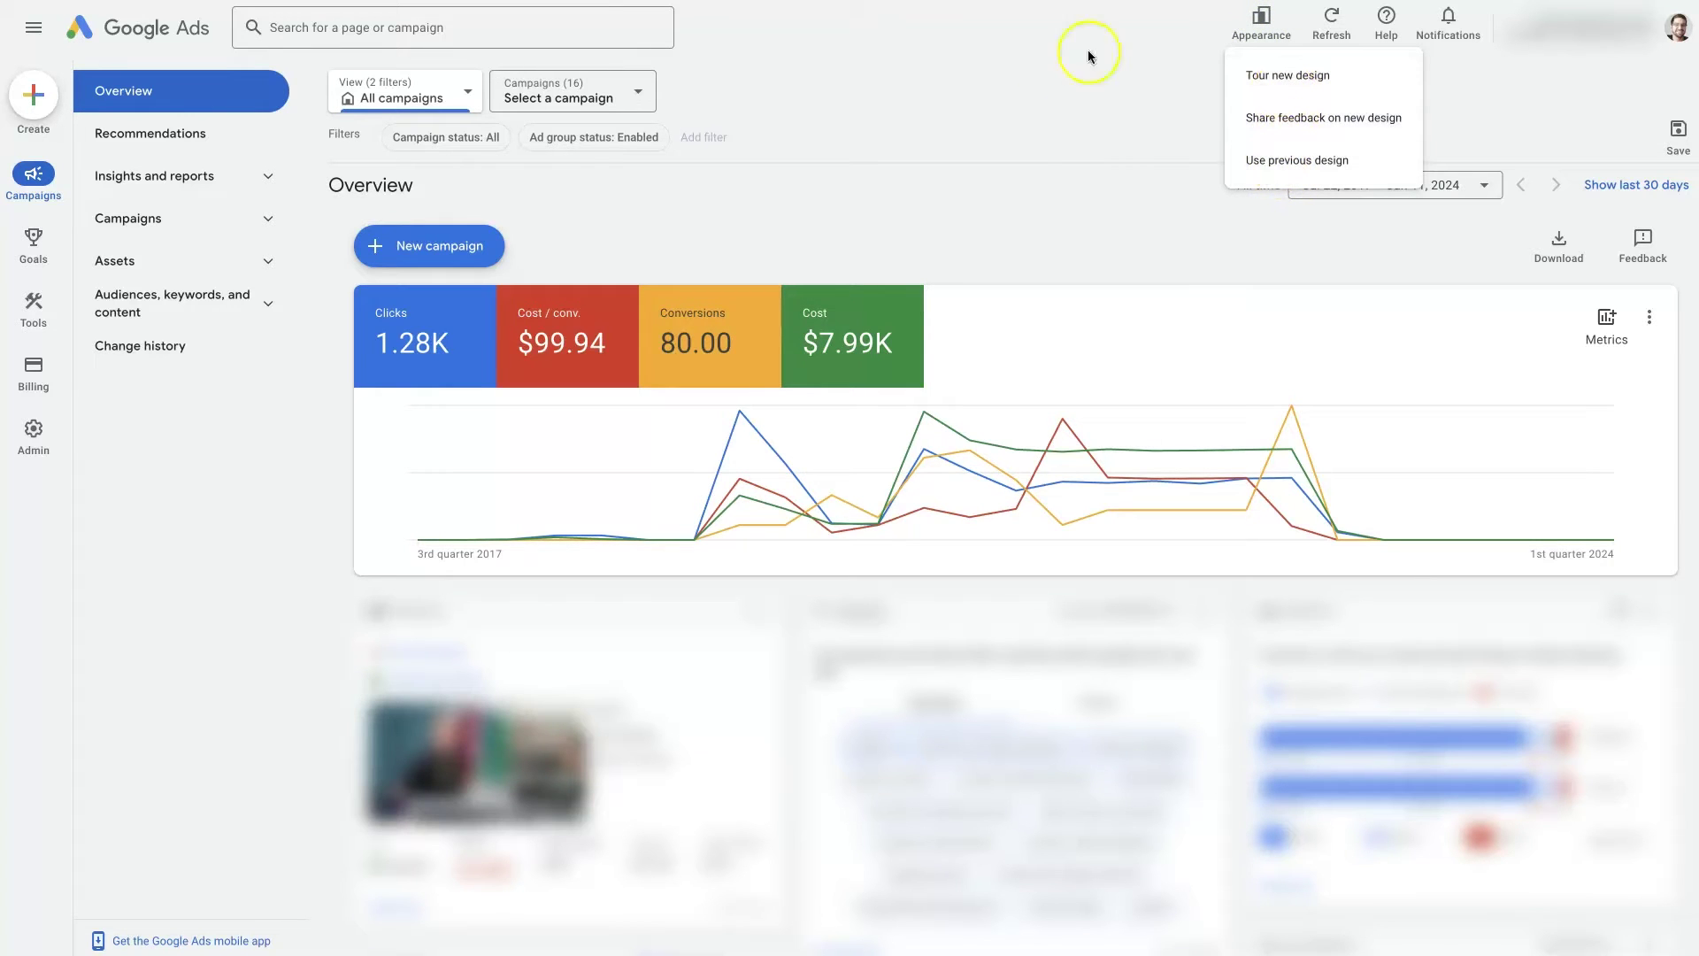
click(1138, 103)
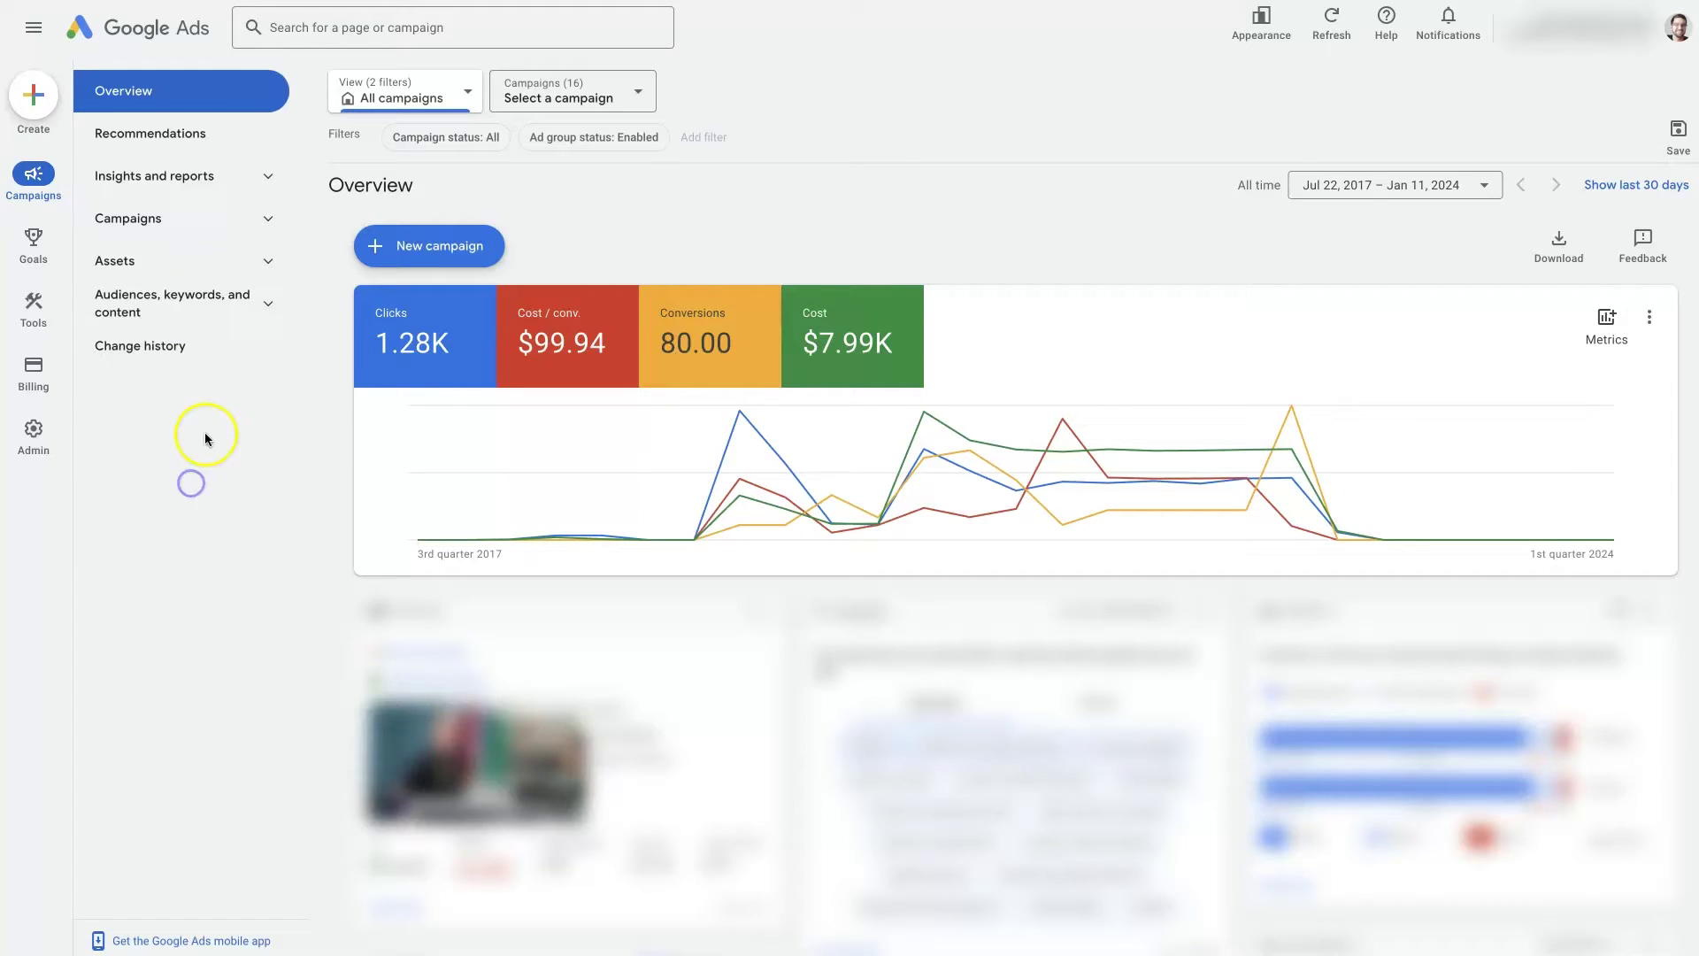
mouse_move(36, 445)
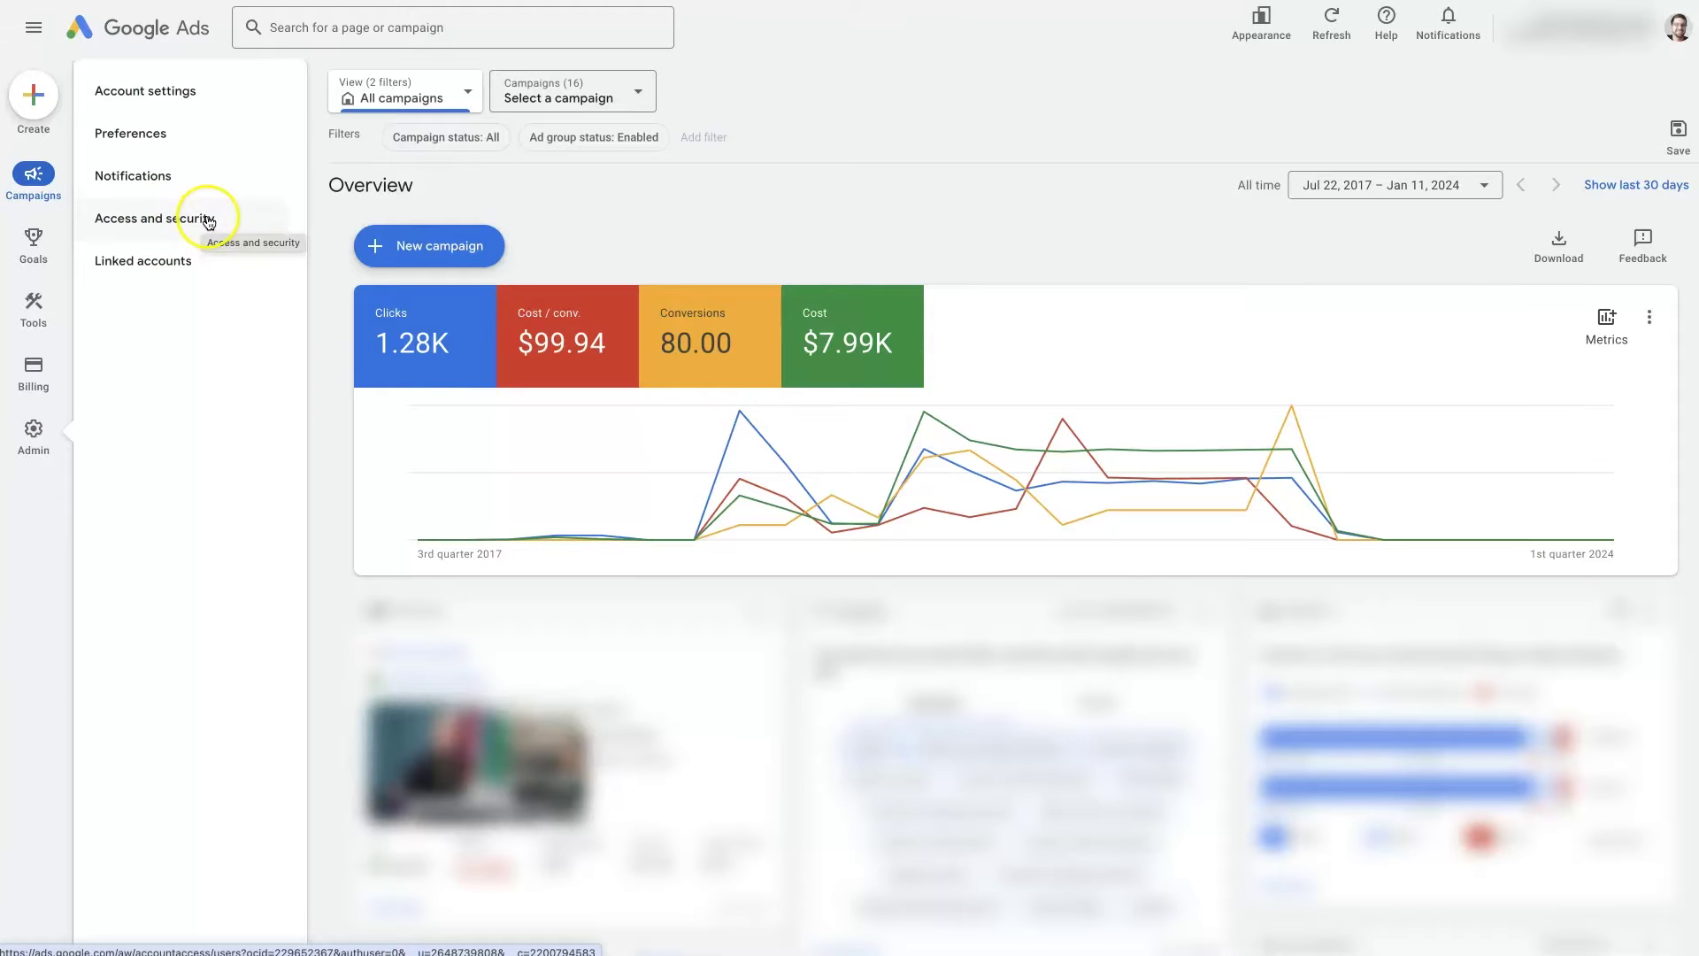
Open Access and security to see the single Admin user whose access never expires
click(207, 220)
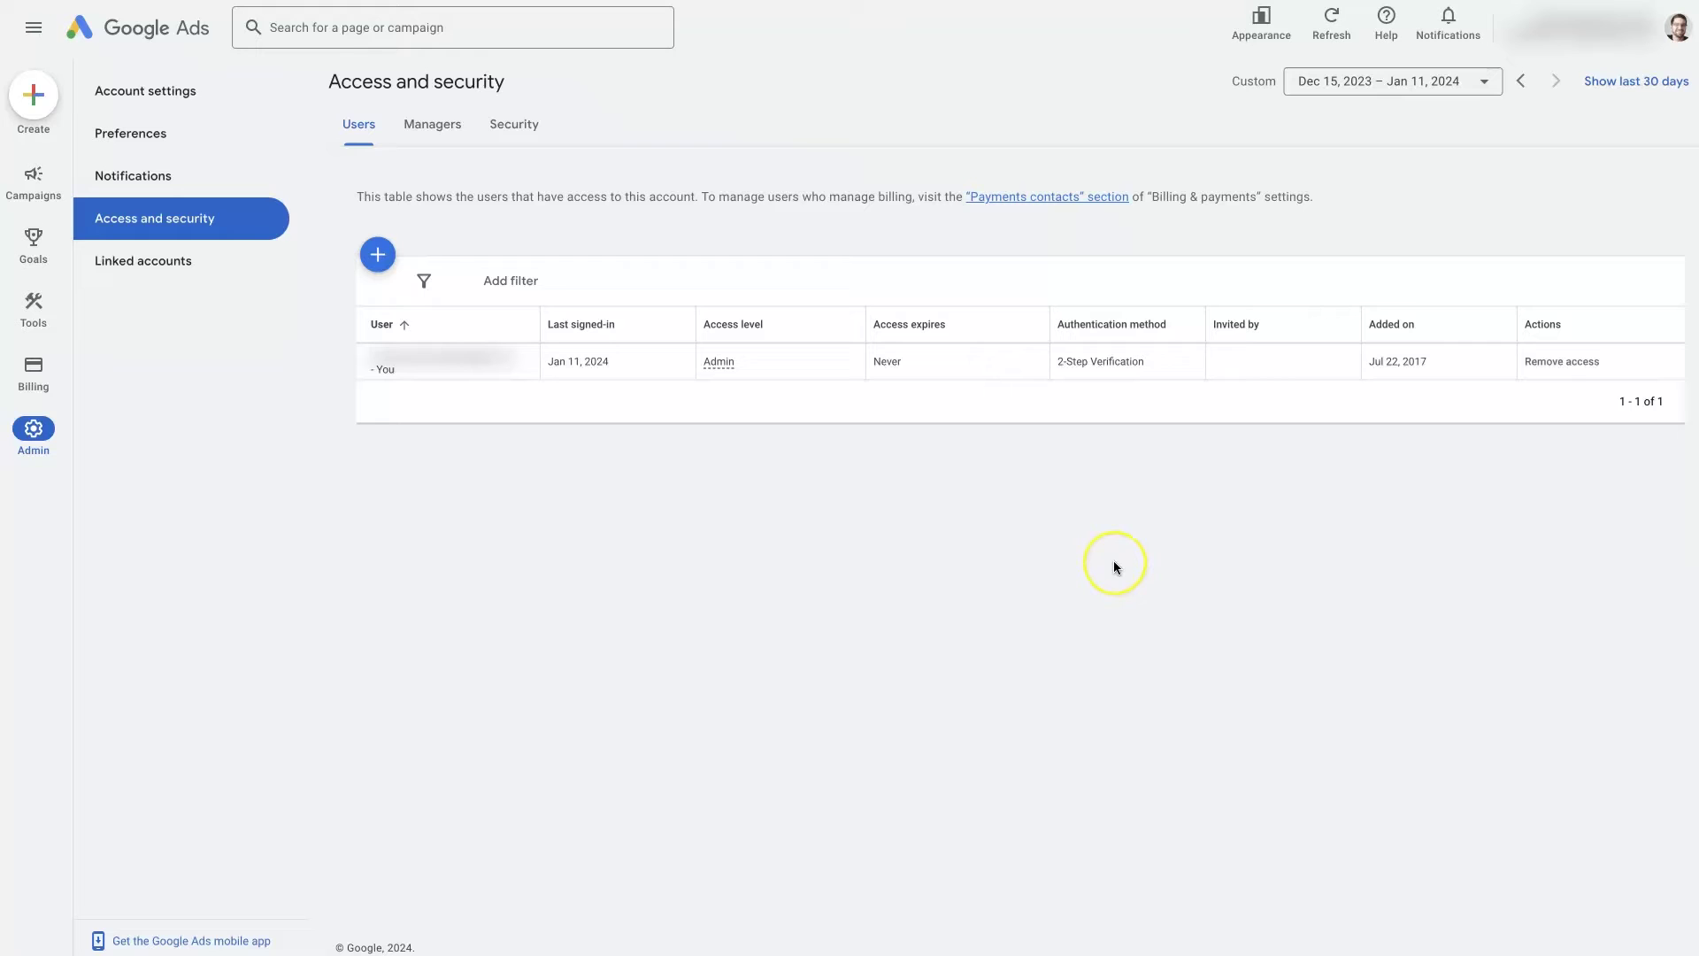
Show the Managers tab, which has no linked manager accounts yet
click(436, 133)
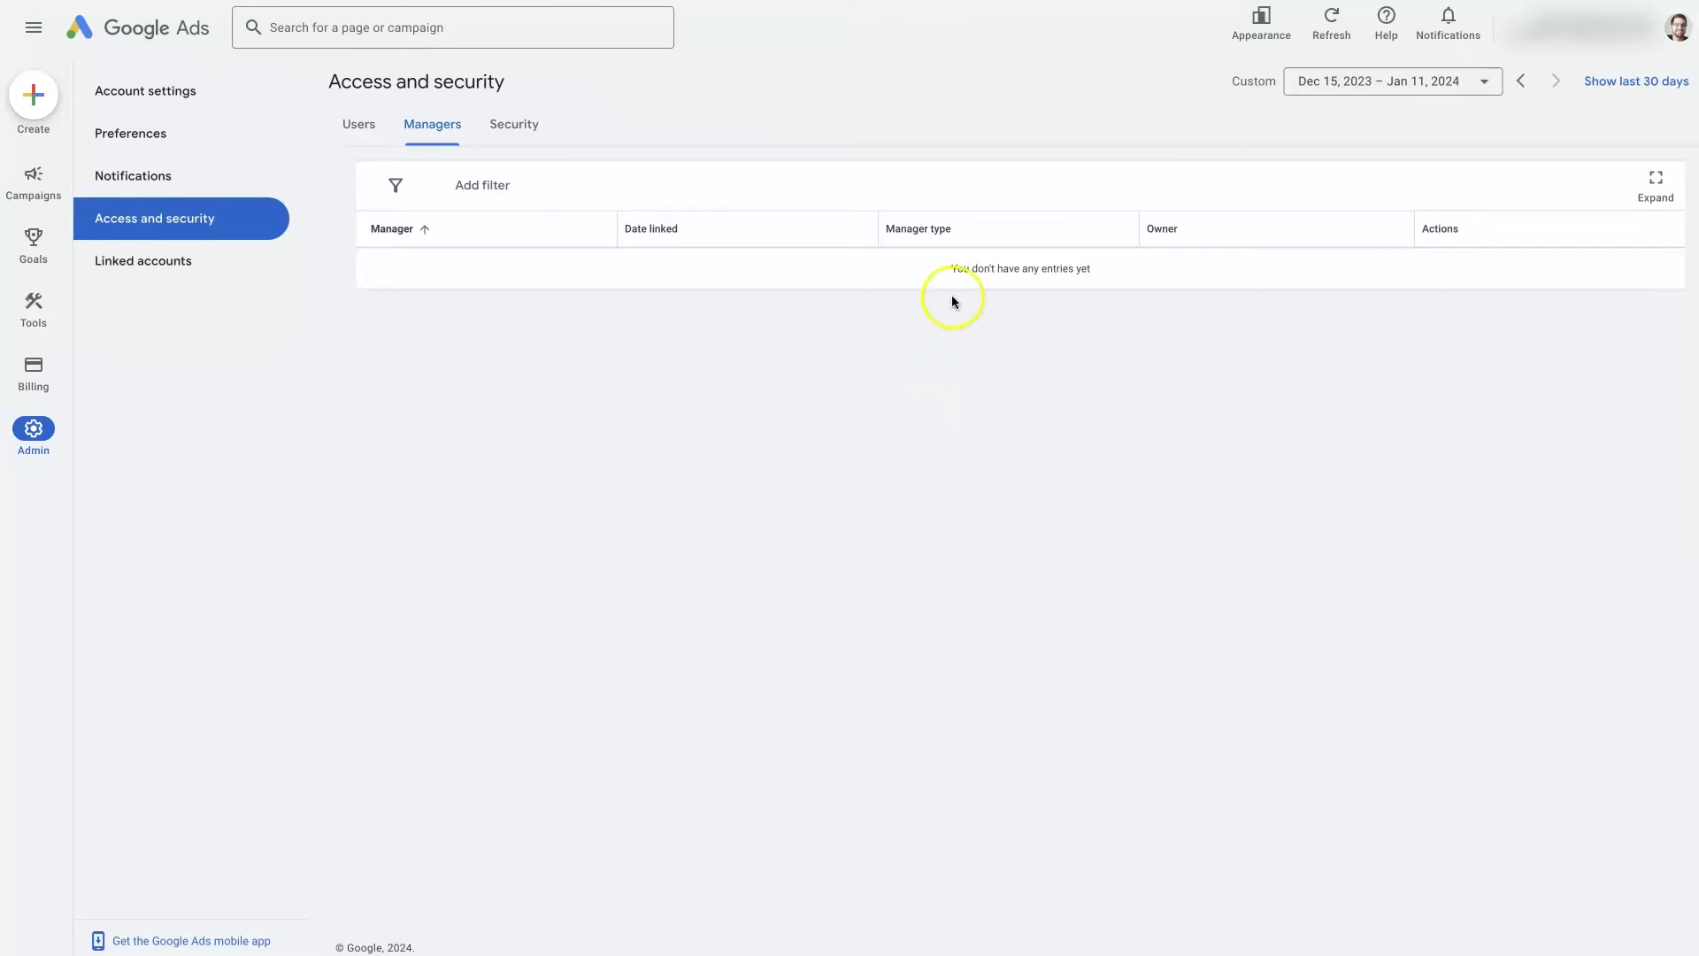
Go back to the Users tab listing the single Admin user
click(358, 124)
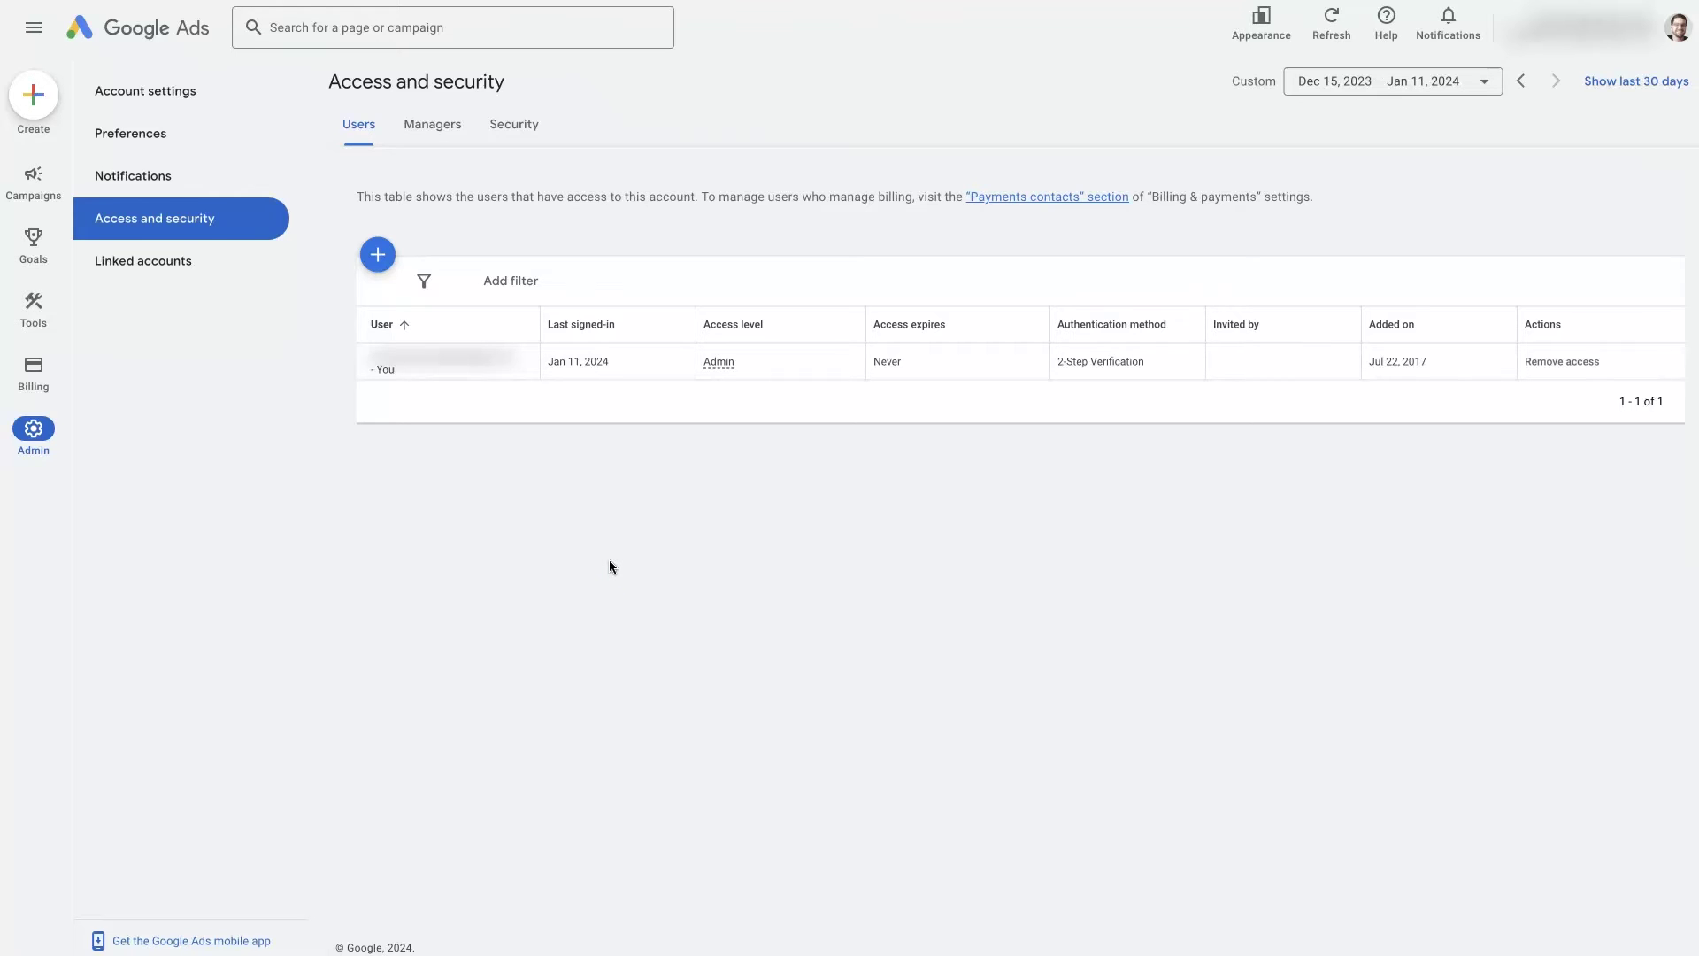
Start a new user invitation for SEO Geeks, leaving access expiry set to Never
click(378, 256)
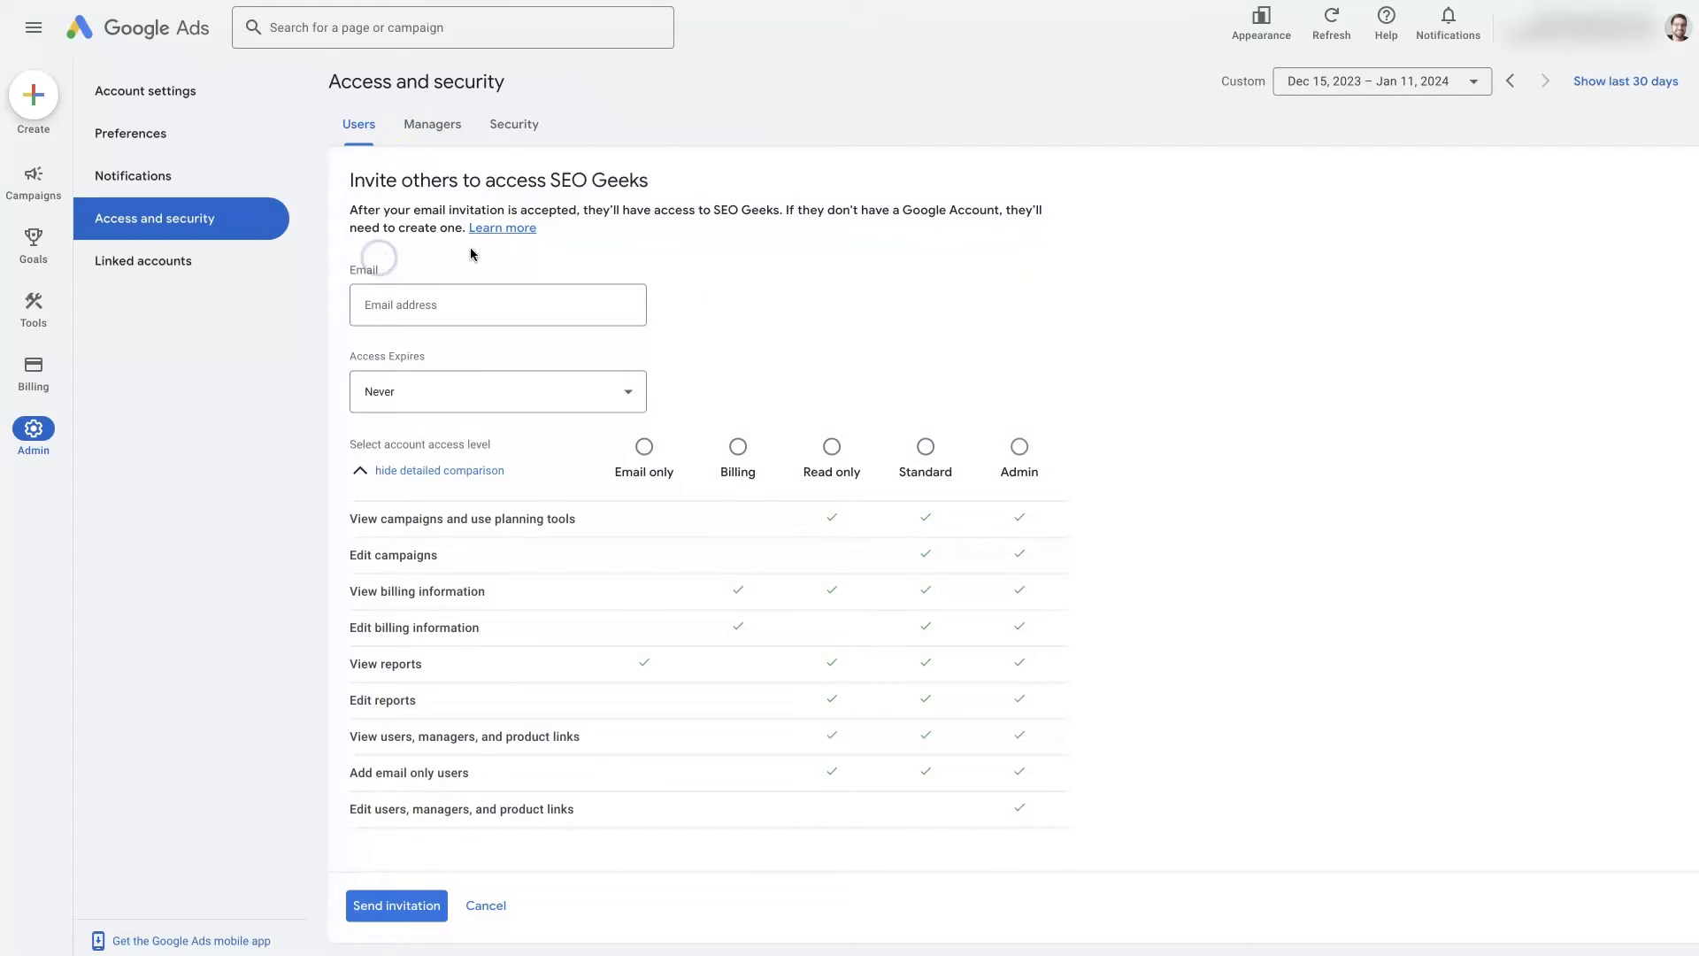
click(374, 308)
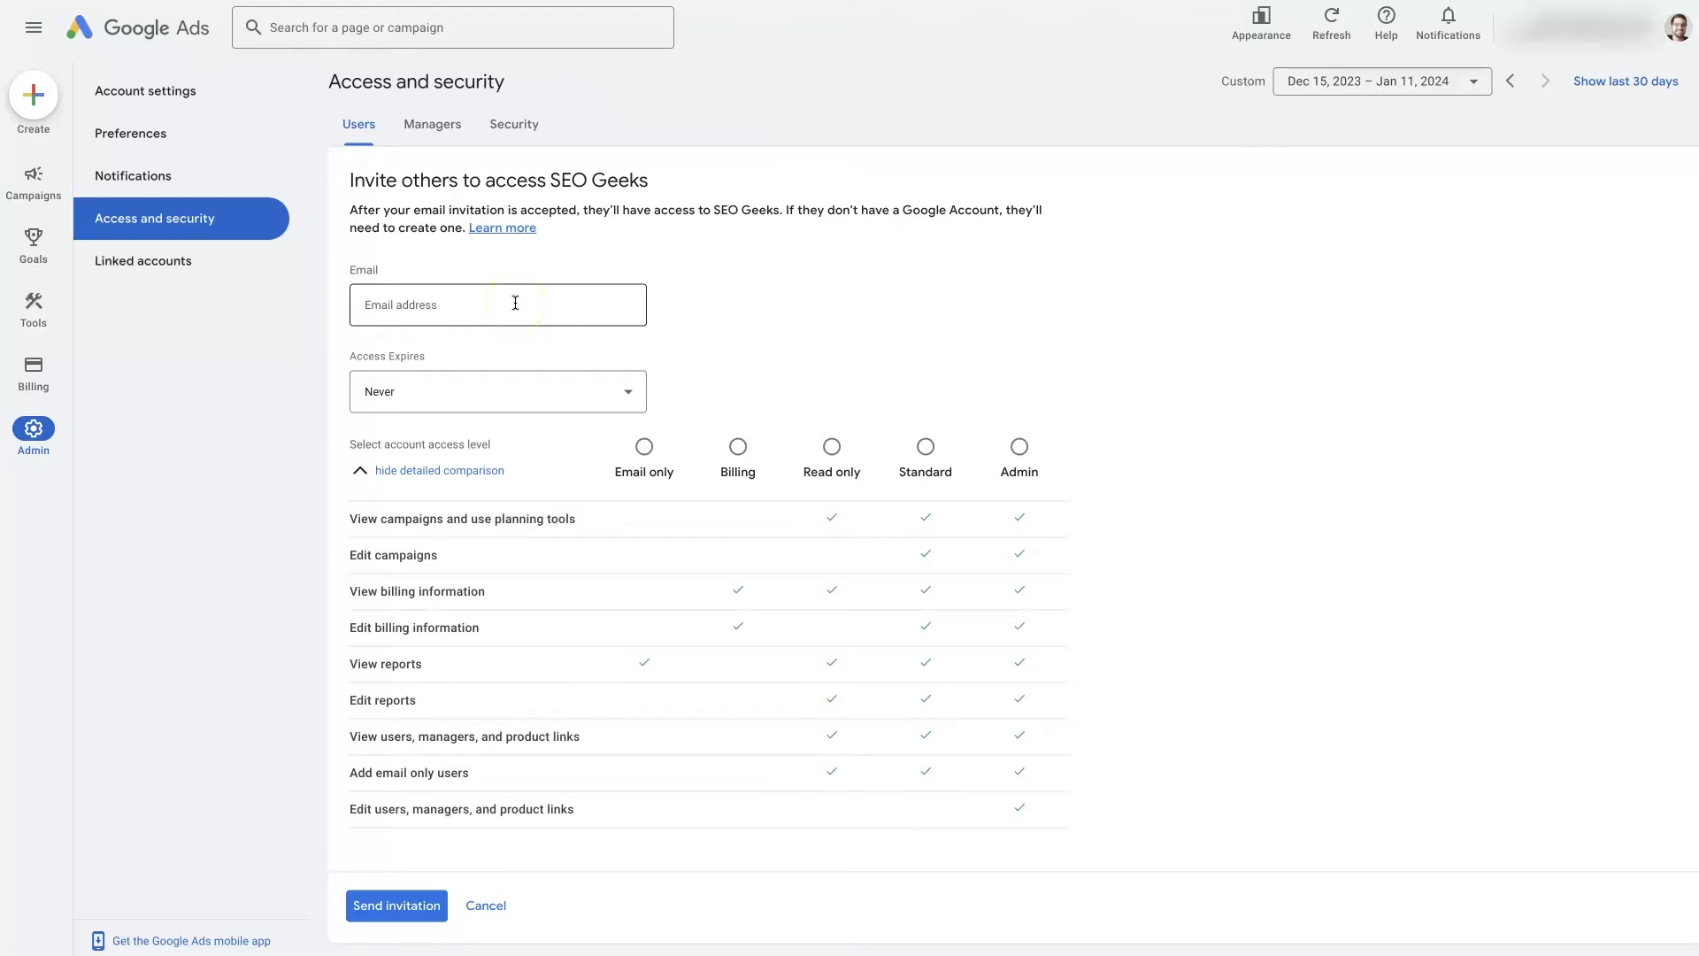
scroll(655, 372, down, 1)
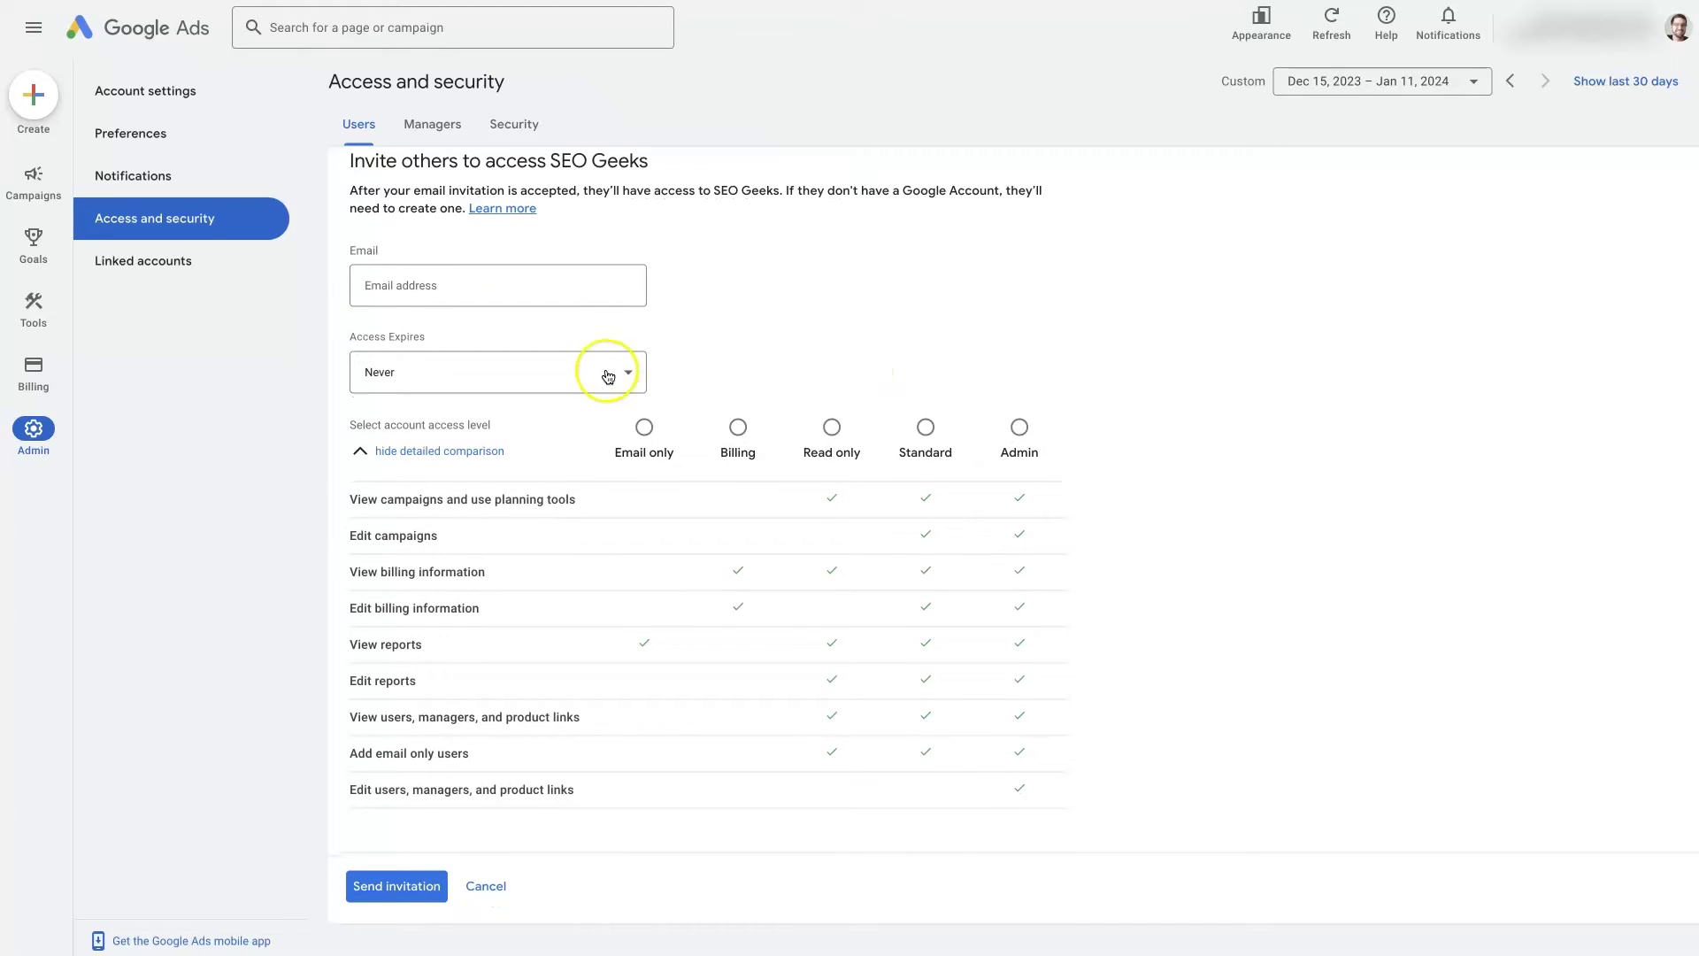
click(608, 375)
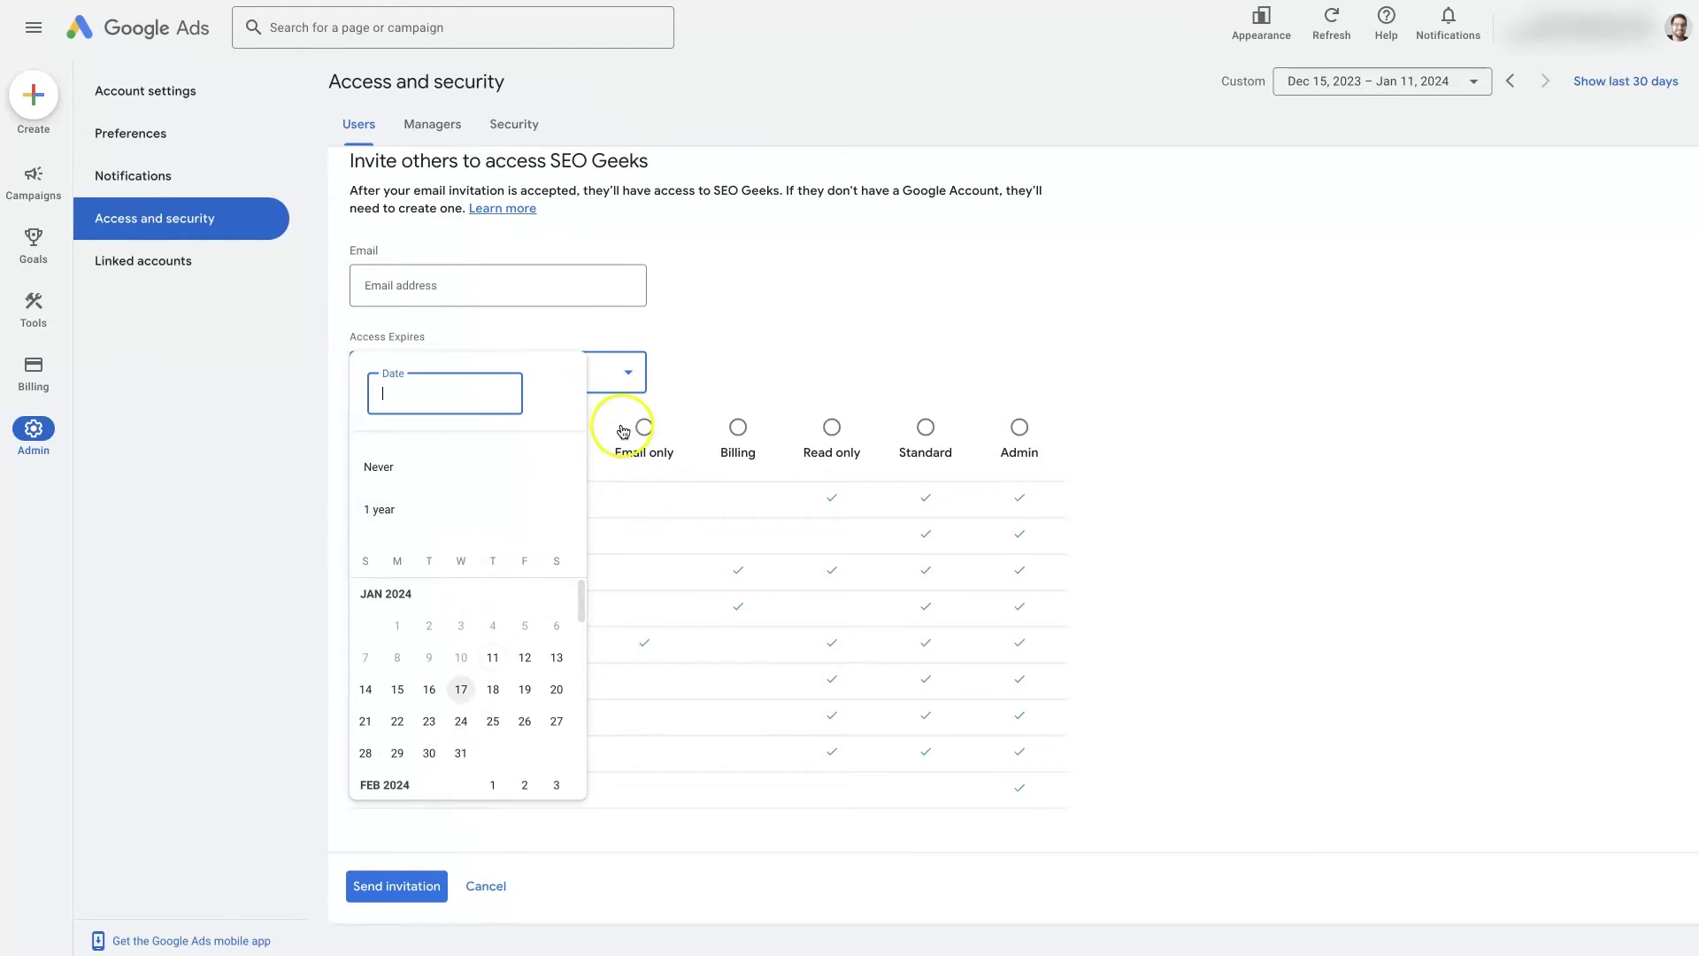
click(778, 276)
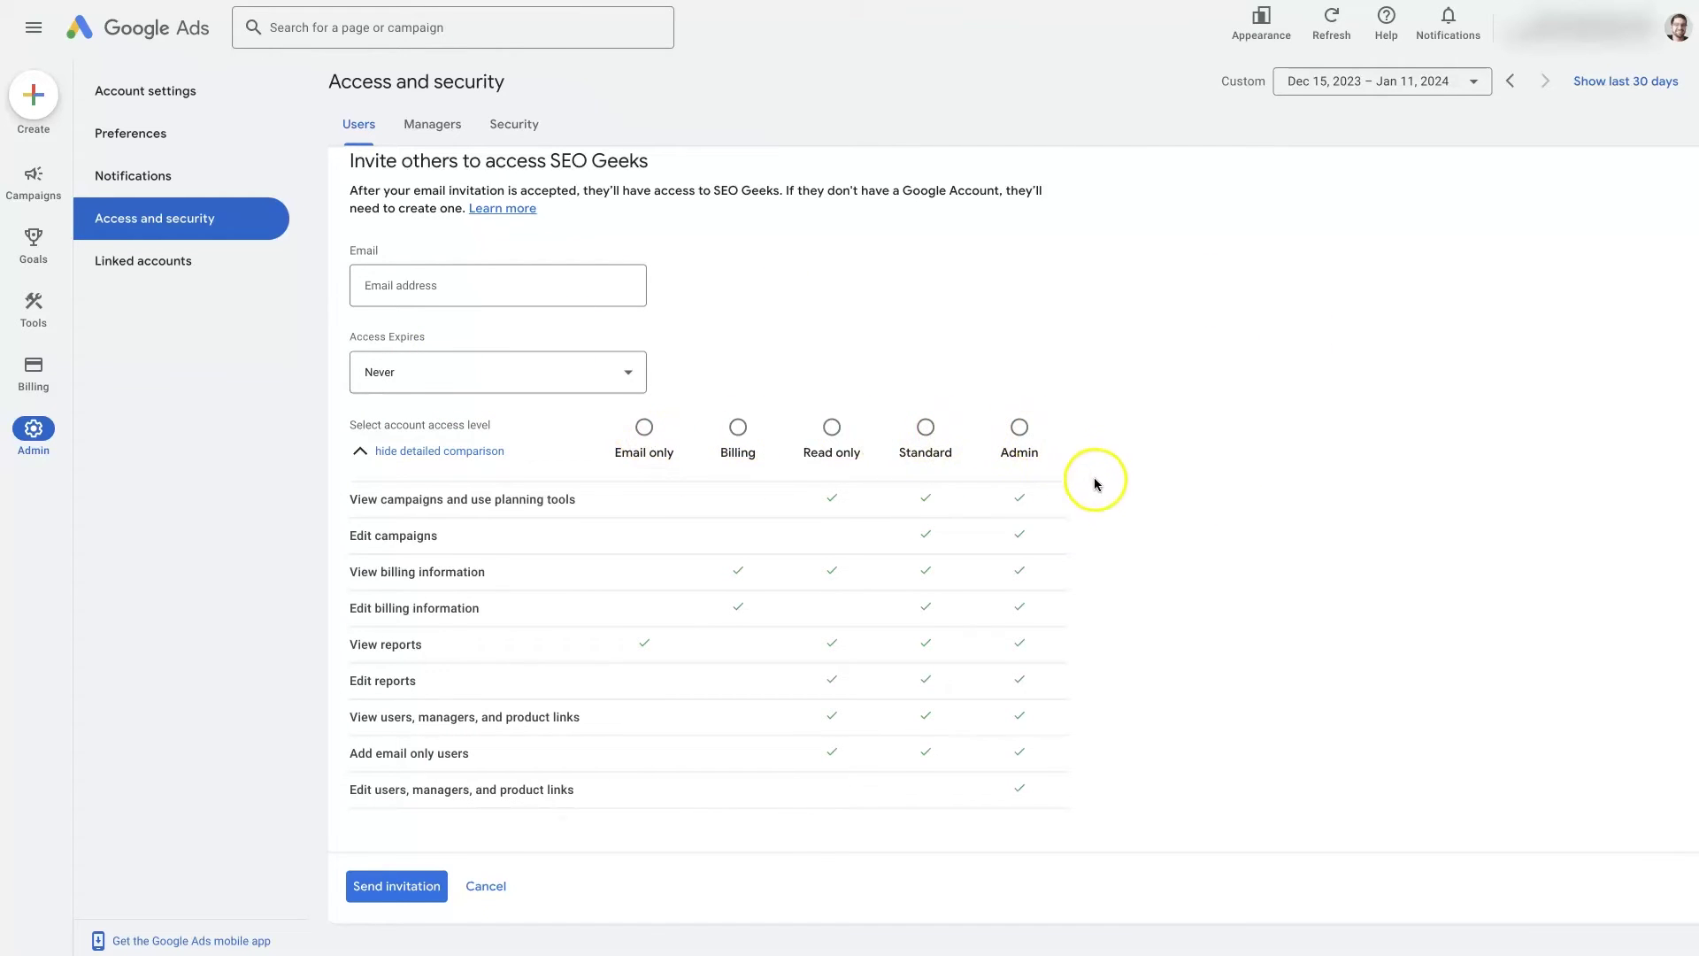
Compare access levels in the permissions table, including Edit users, managers, and product links
scroll(1092, 482, down, 1)
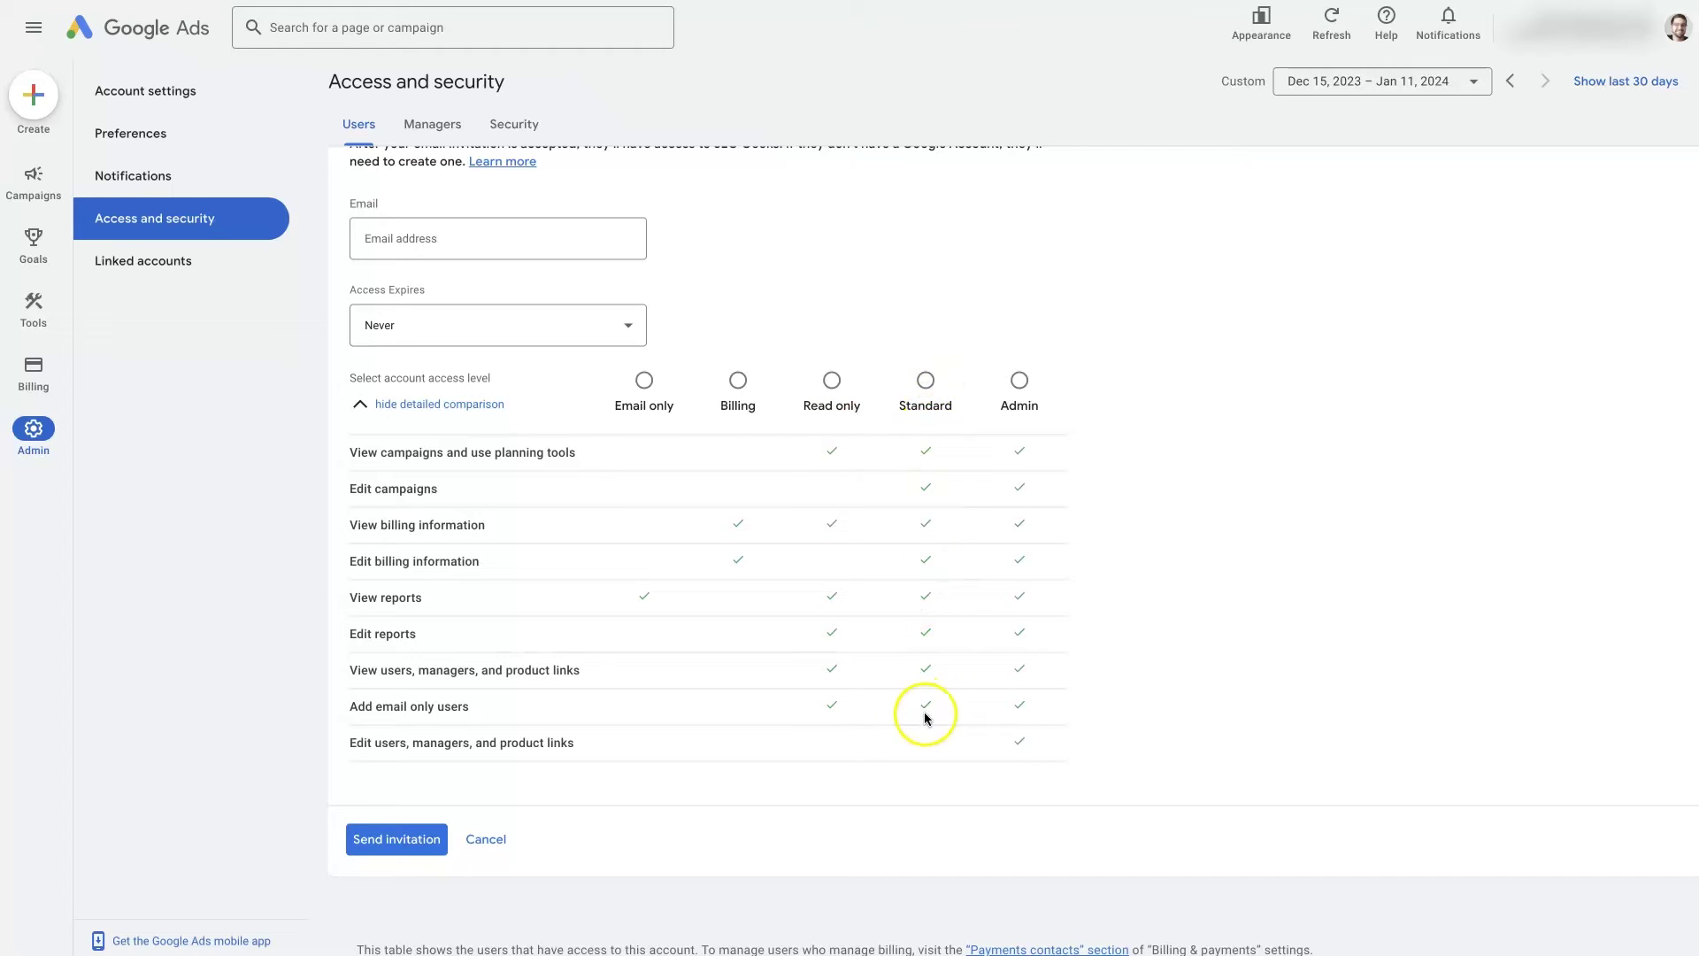
drag(352, 745, 617, 776)
click(615, 776)
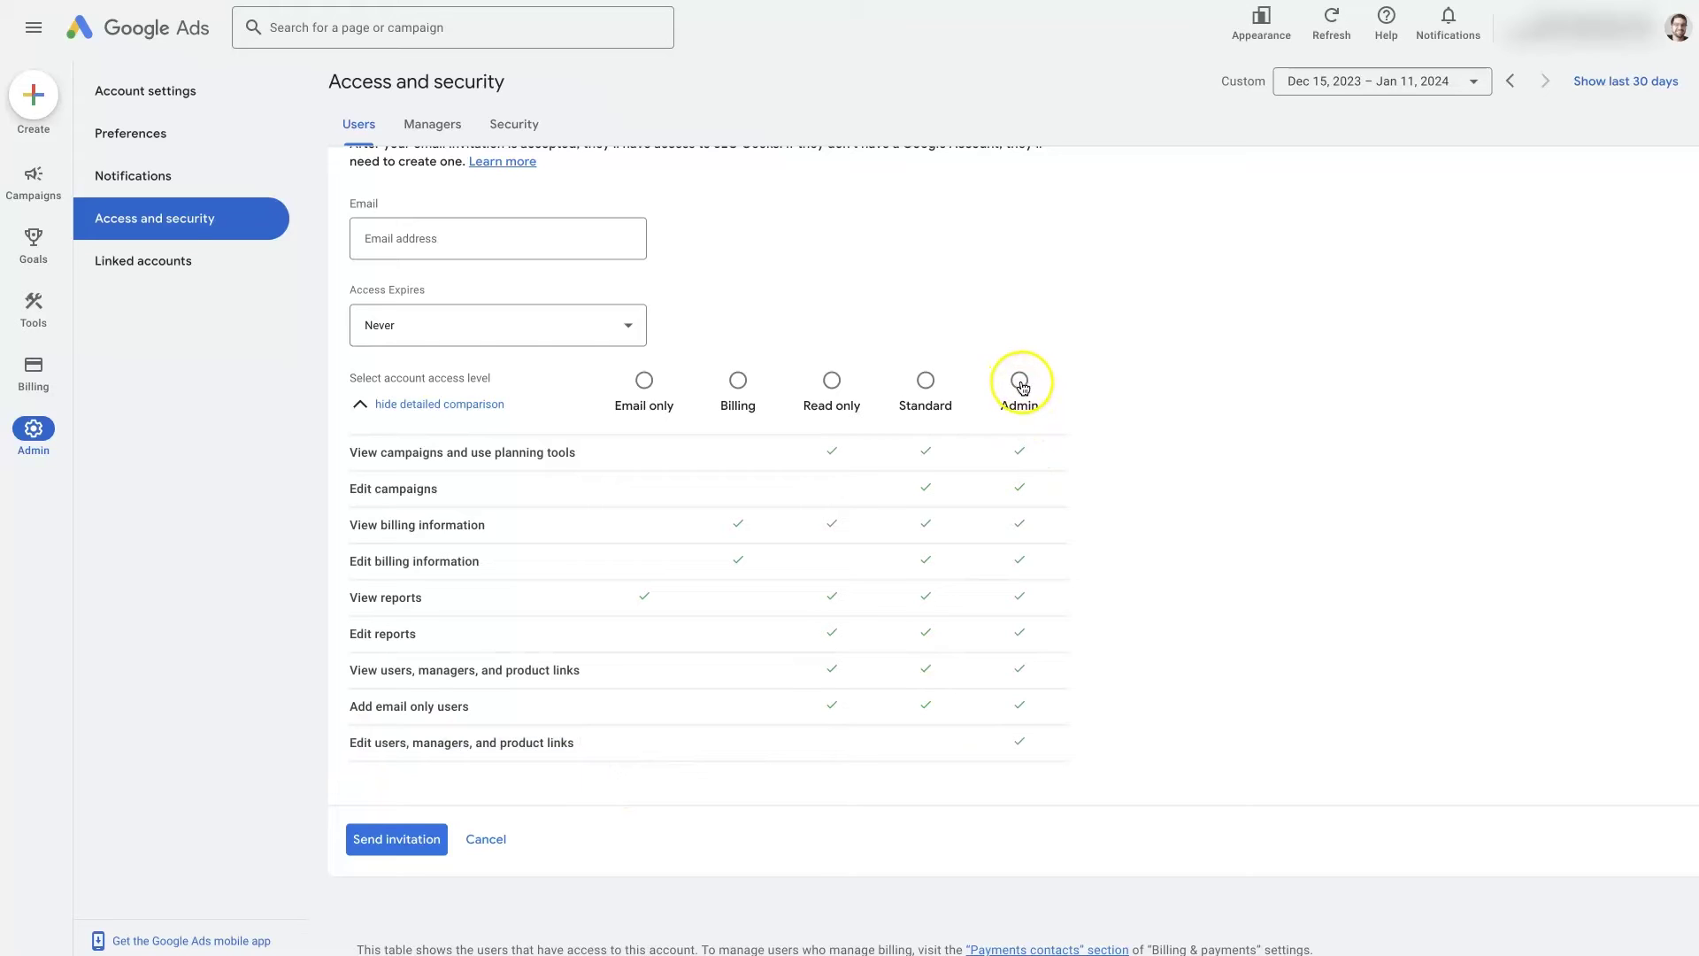
triple_click(1023, 751)
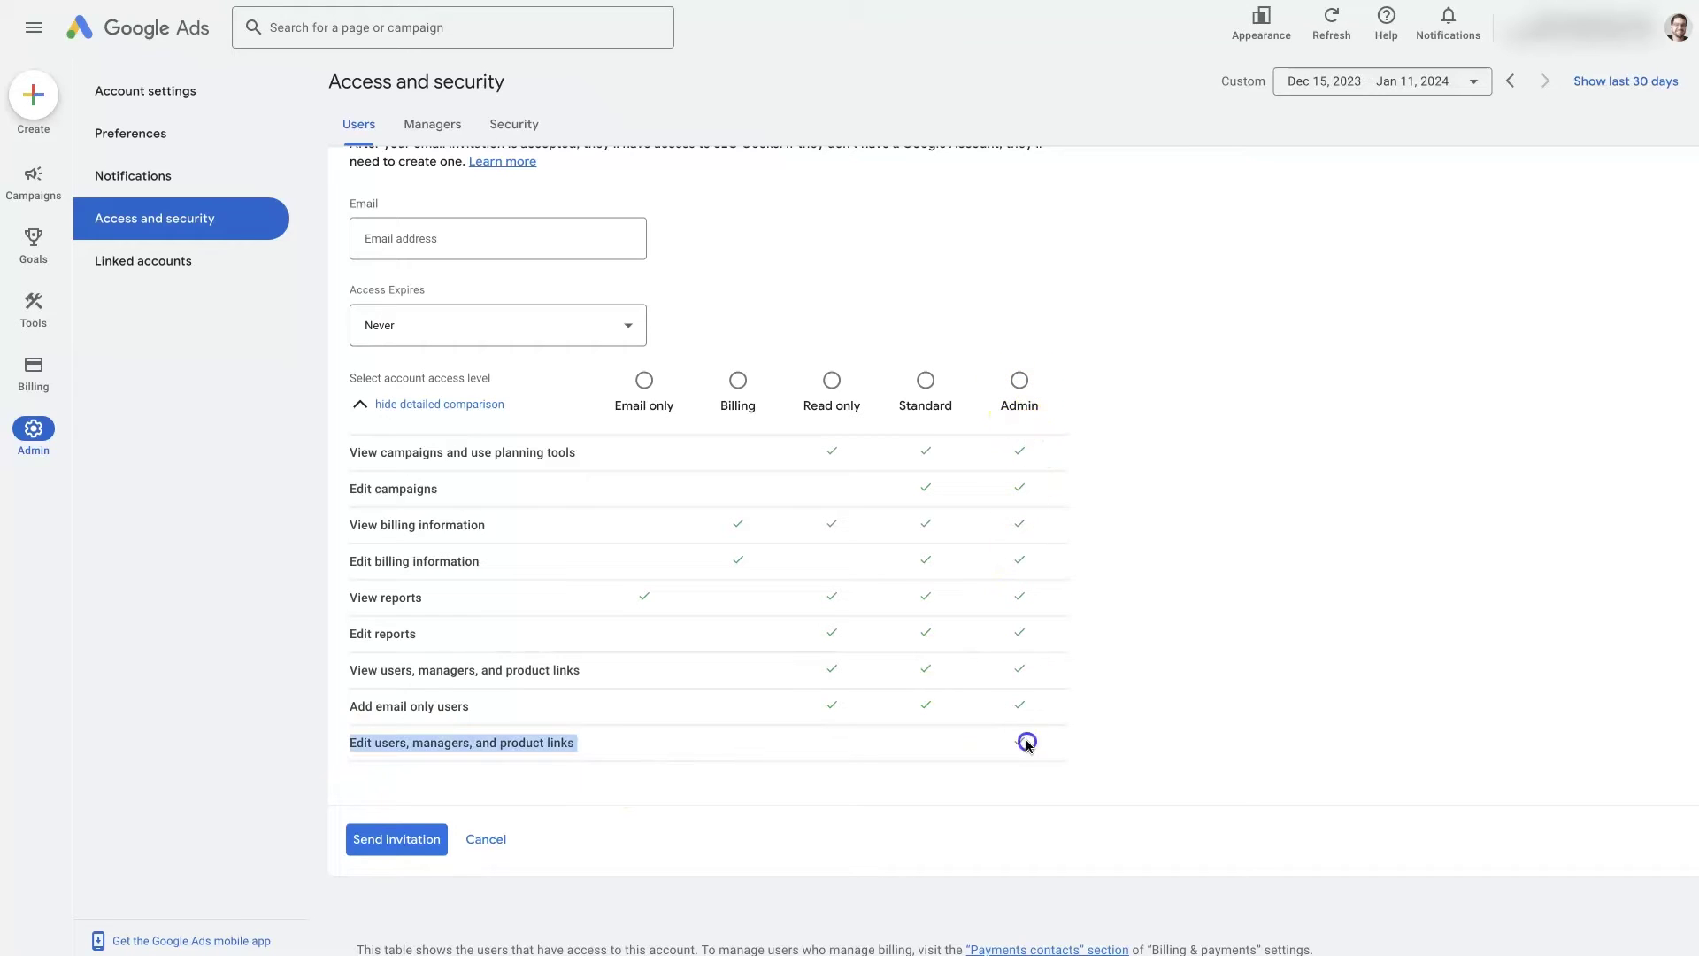
click(1086, 674)
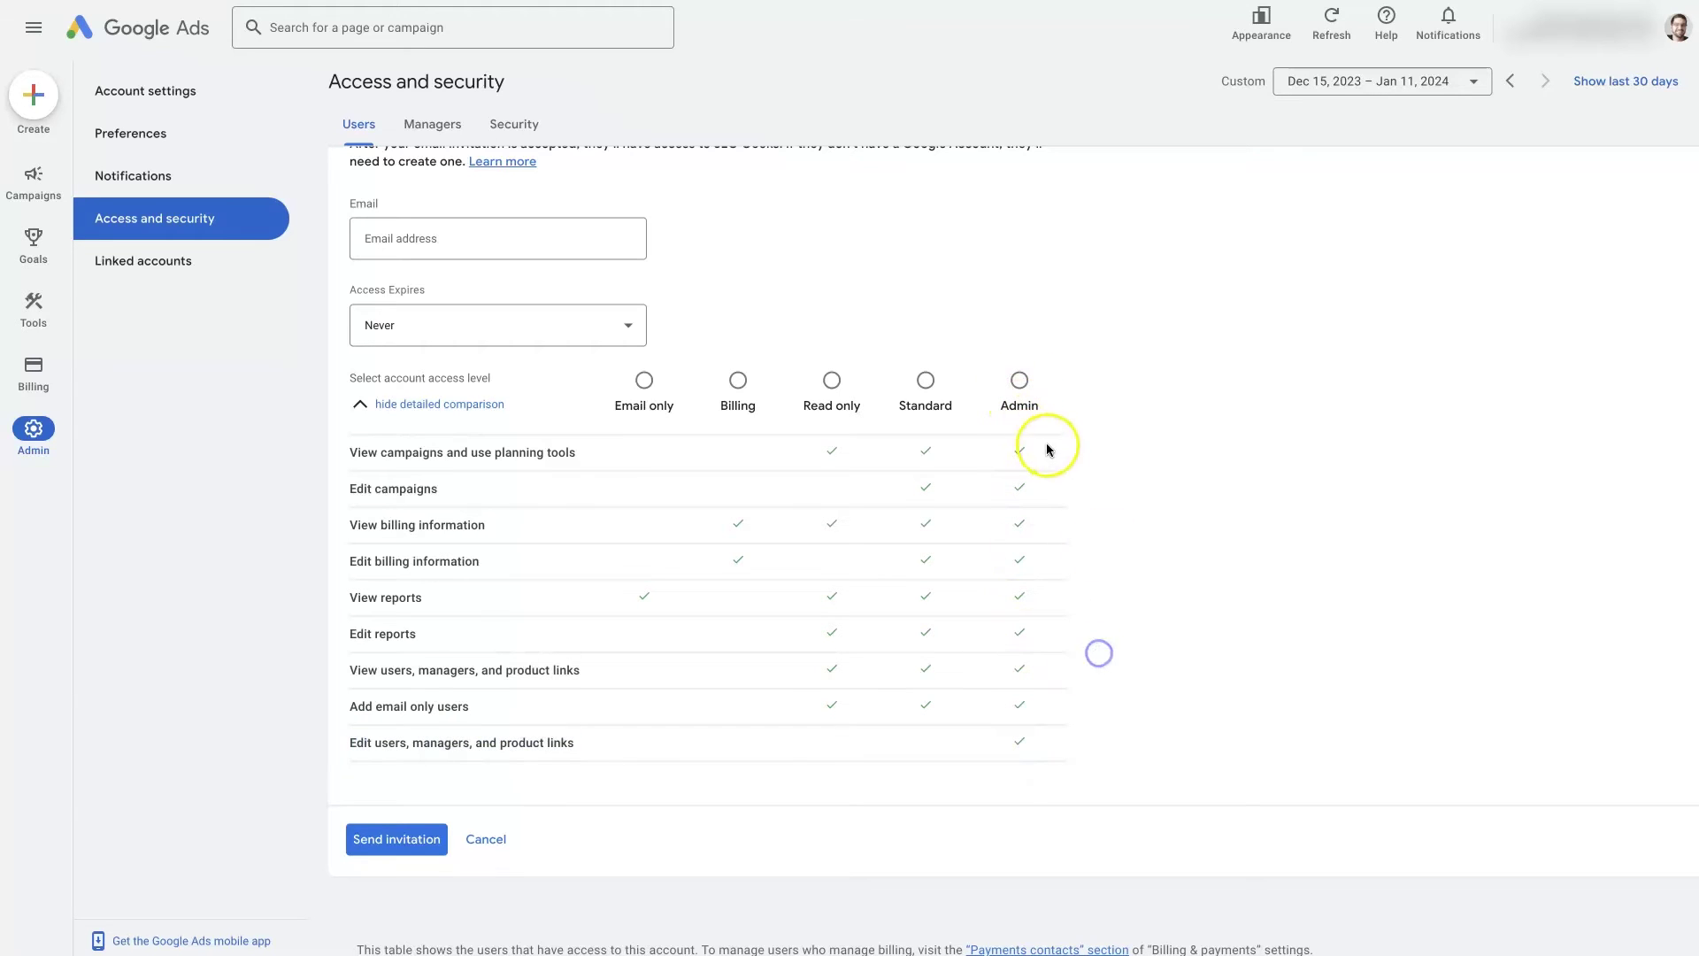
Select Admin as the invitee's access level and try sending the invitation
click(1023, 384)
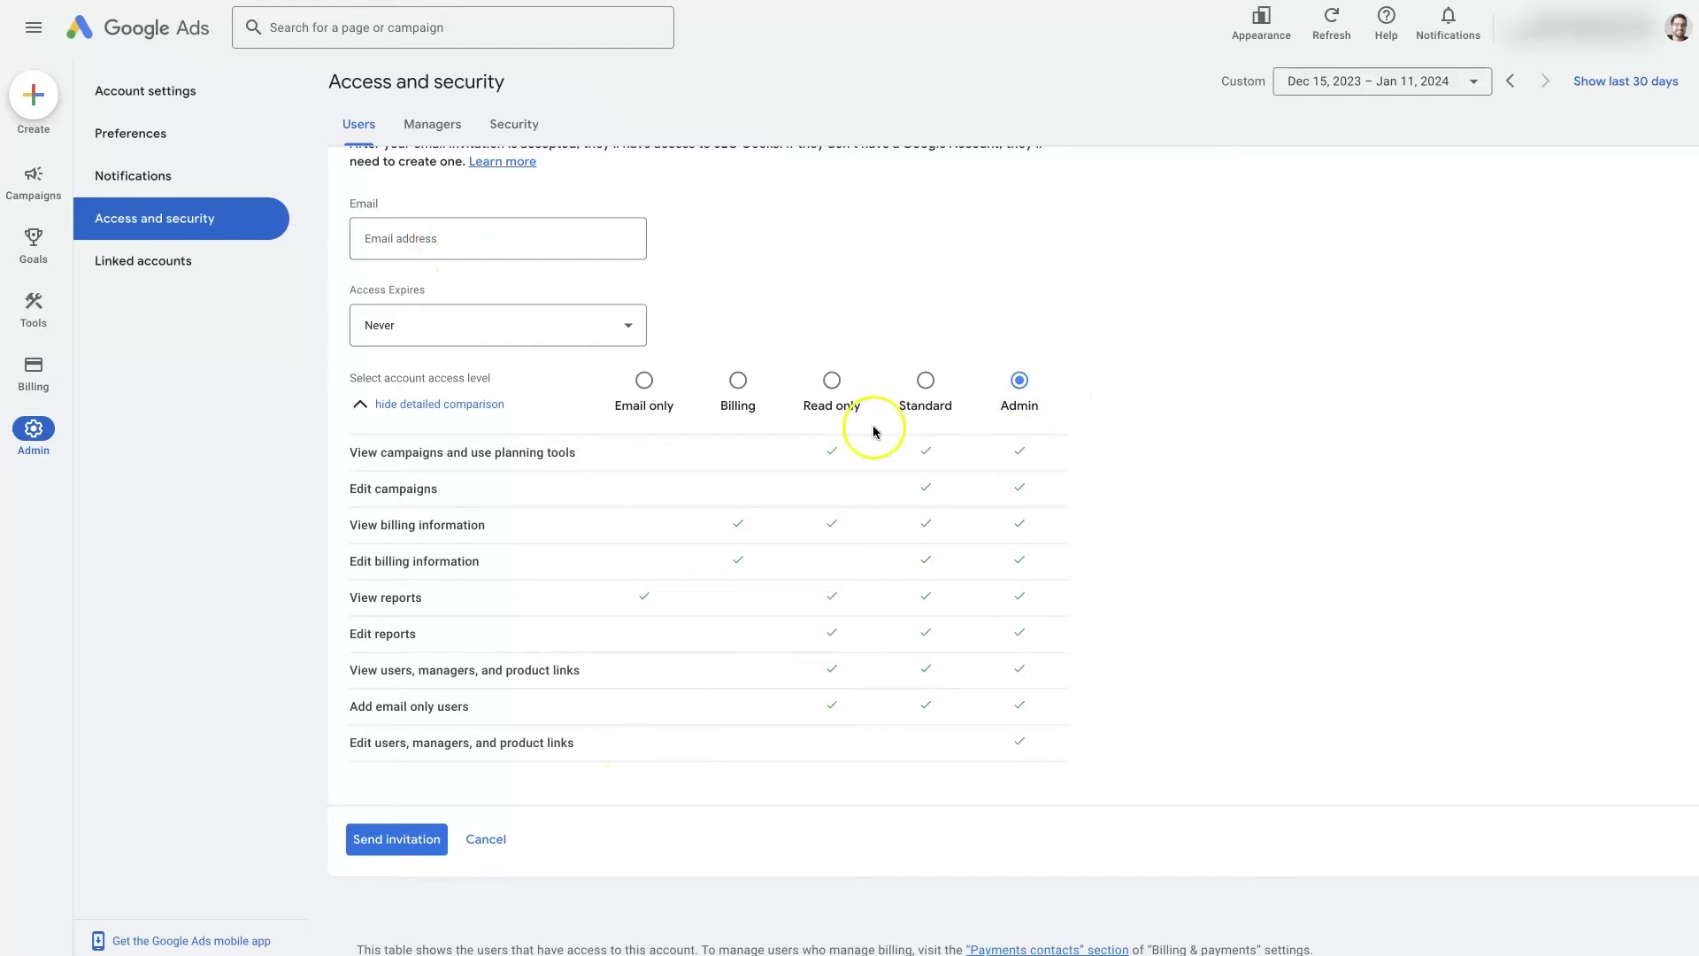
click(412, 857)
click(767, 759)
scroll(624, 677, up, 1)
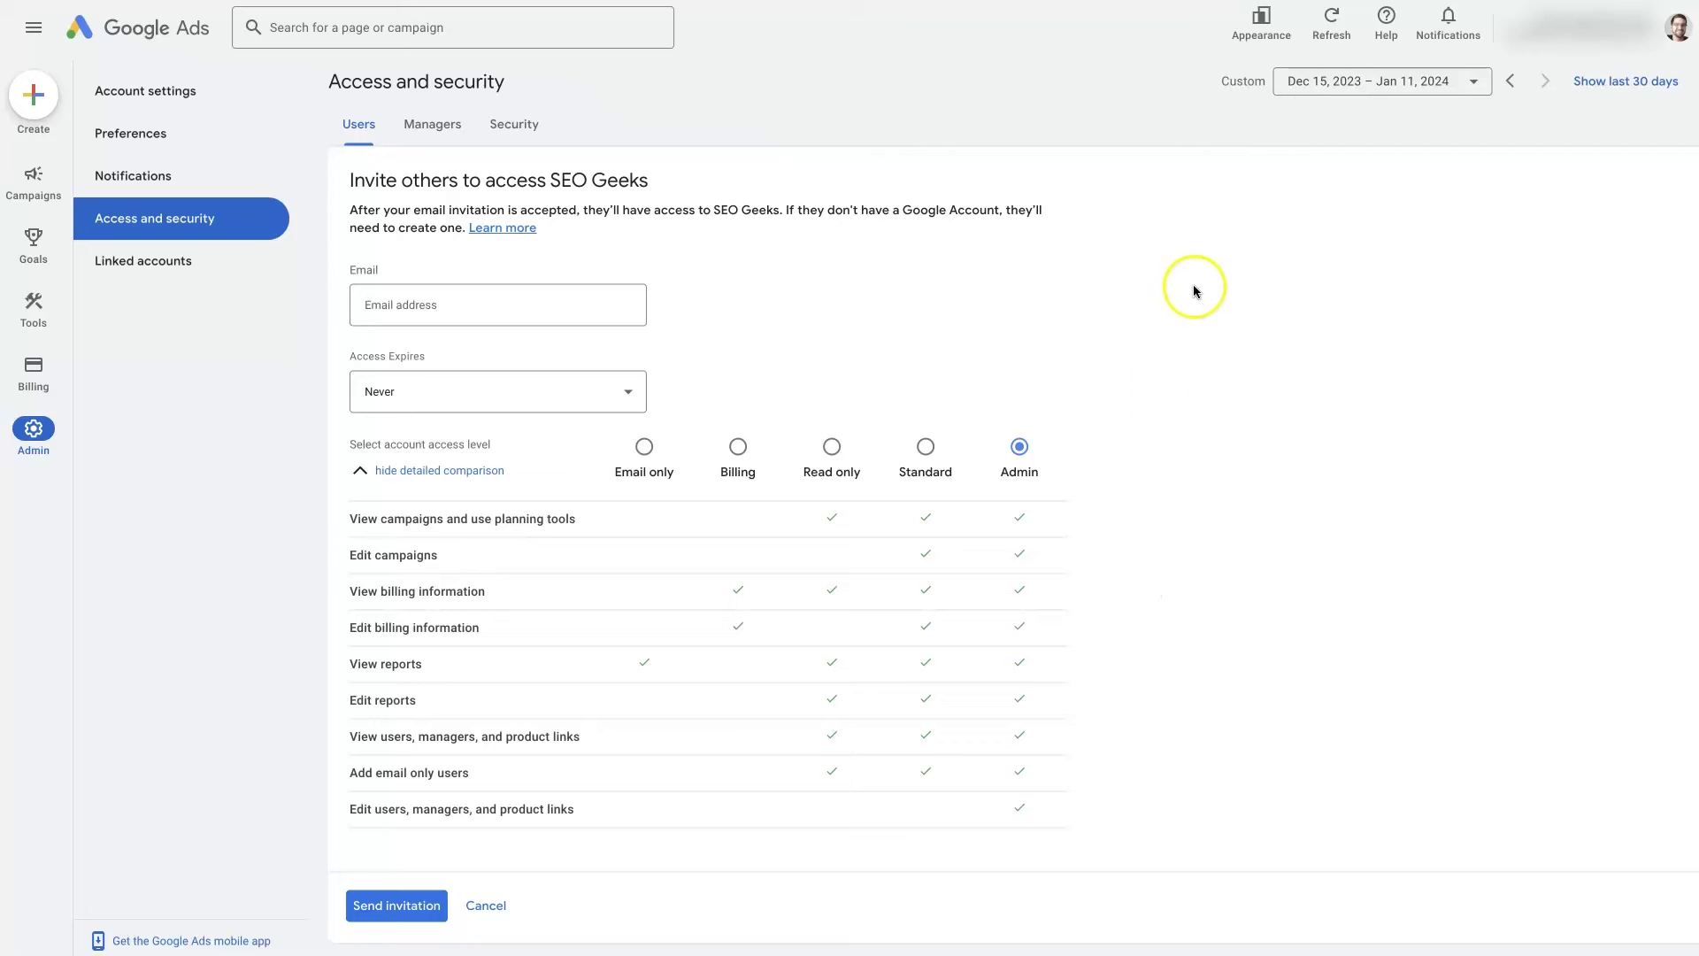
View the Managers tab and slightly widen its Actions column
click(440, 136)
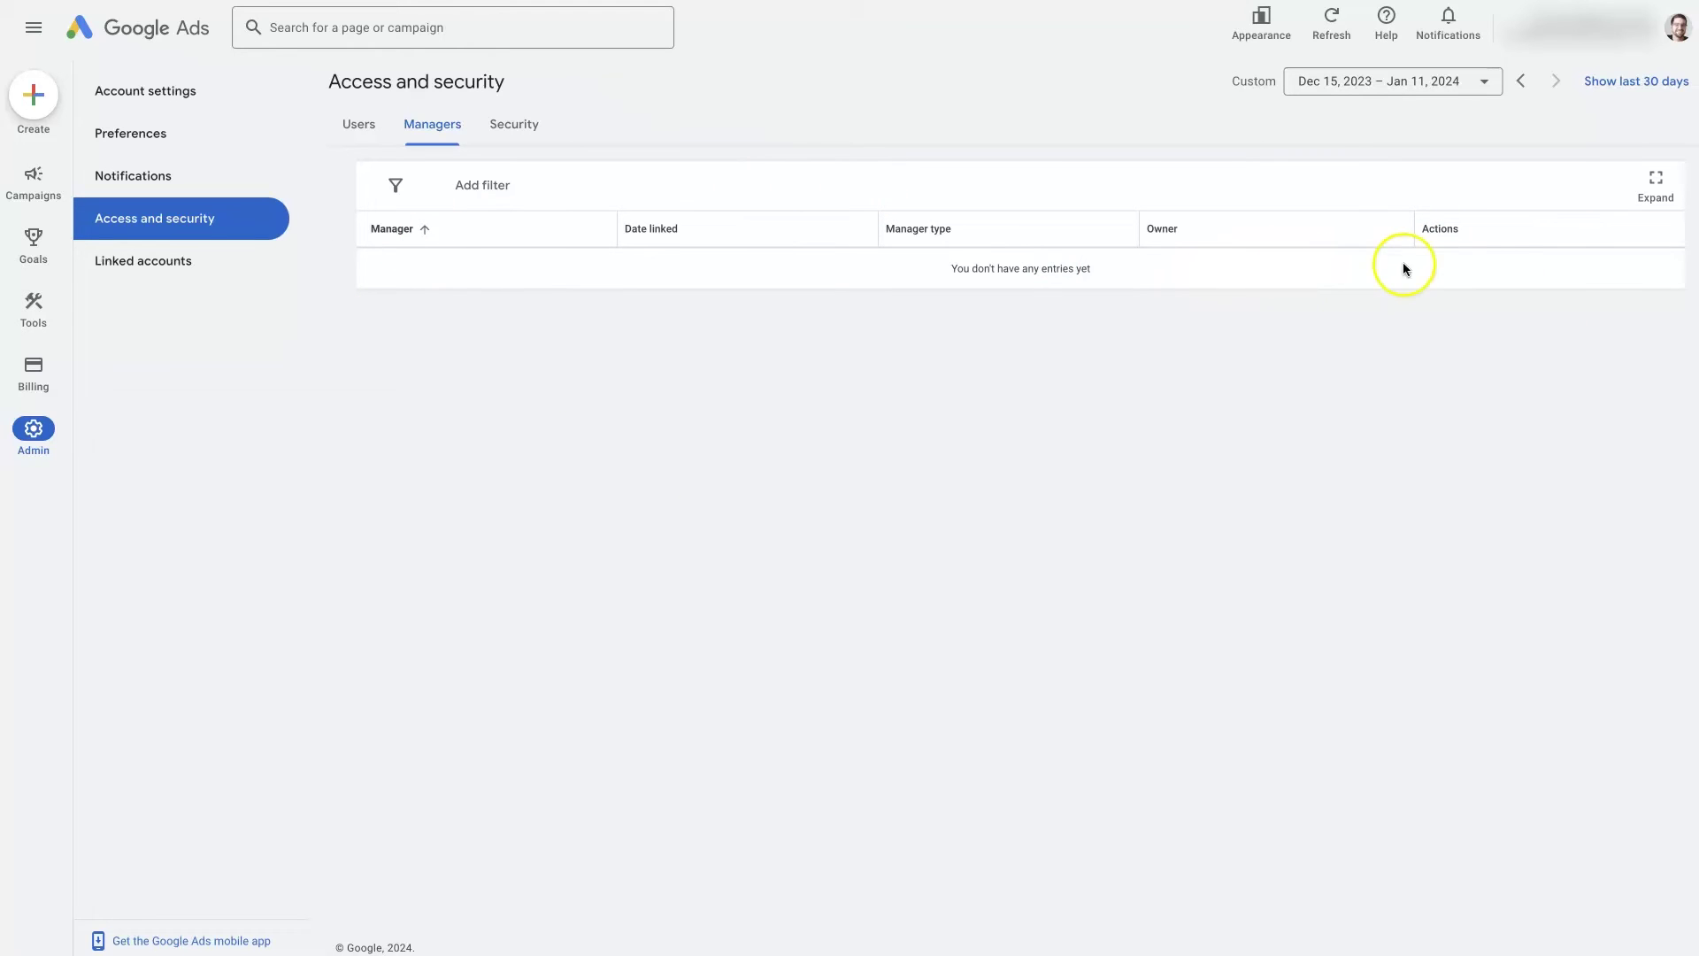
mouse_move(1419, 229)
mouse_down()
mouse_move(1489, 231)
mouse_move(1426, 228)
mouse_up()
click(1467, 332)
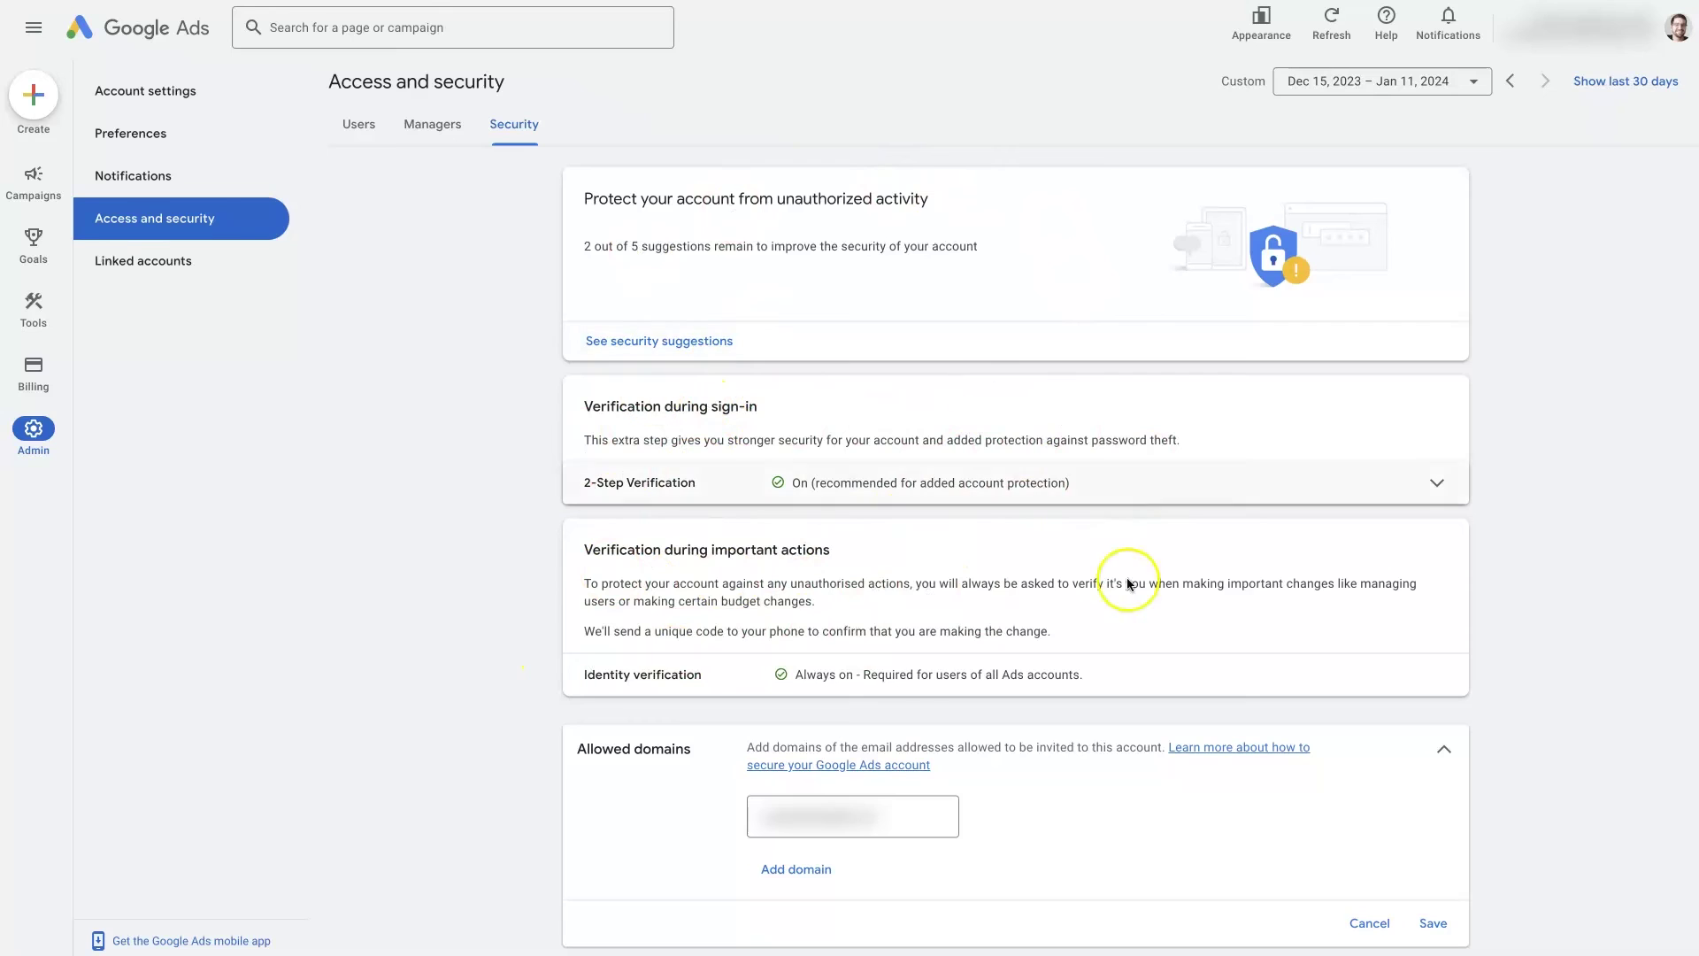
scroll(696, 587, down, 1)
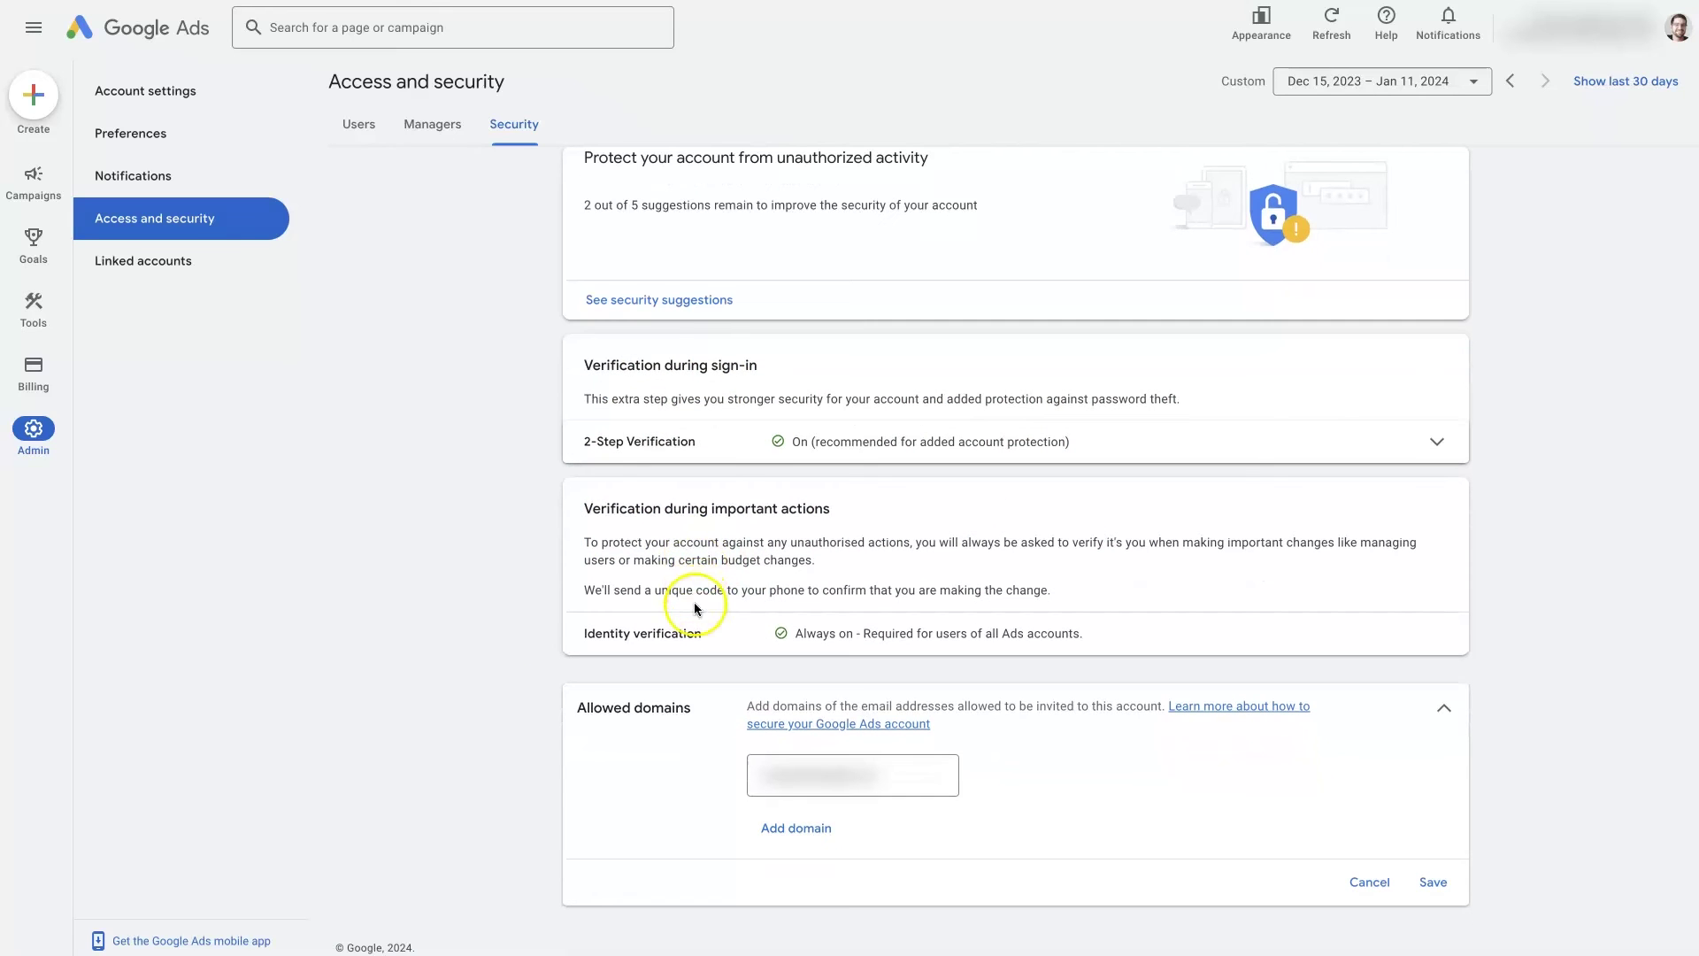
drag(699, 710, 573, 708)
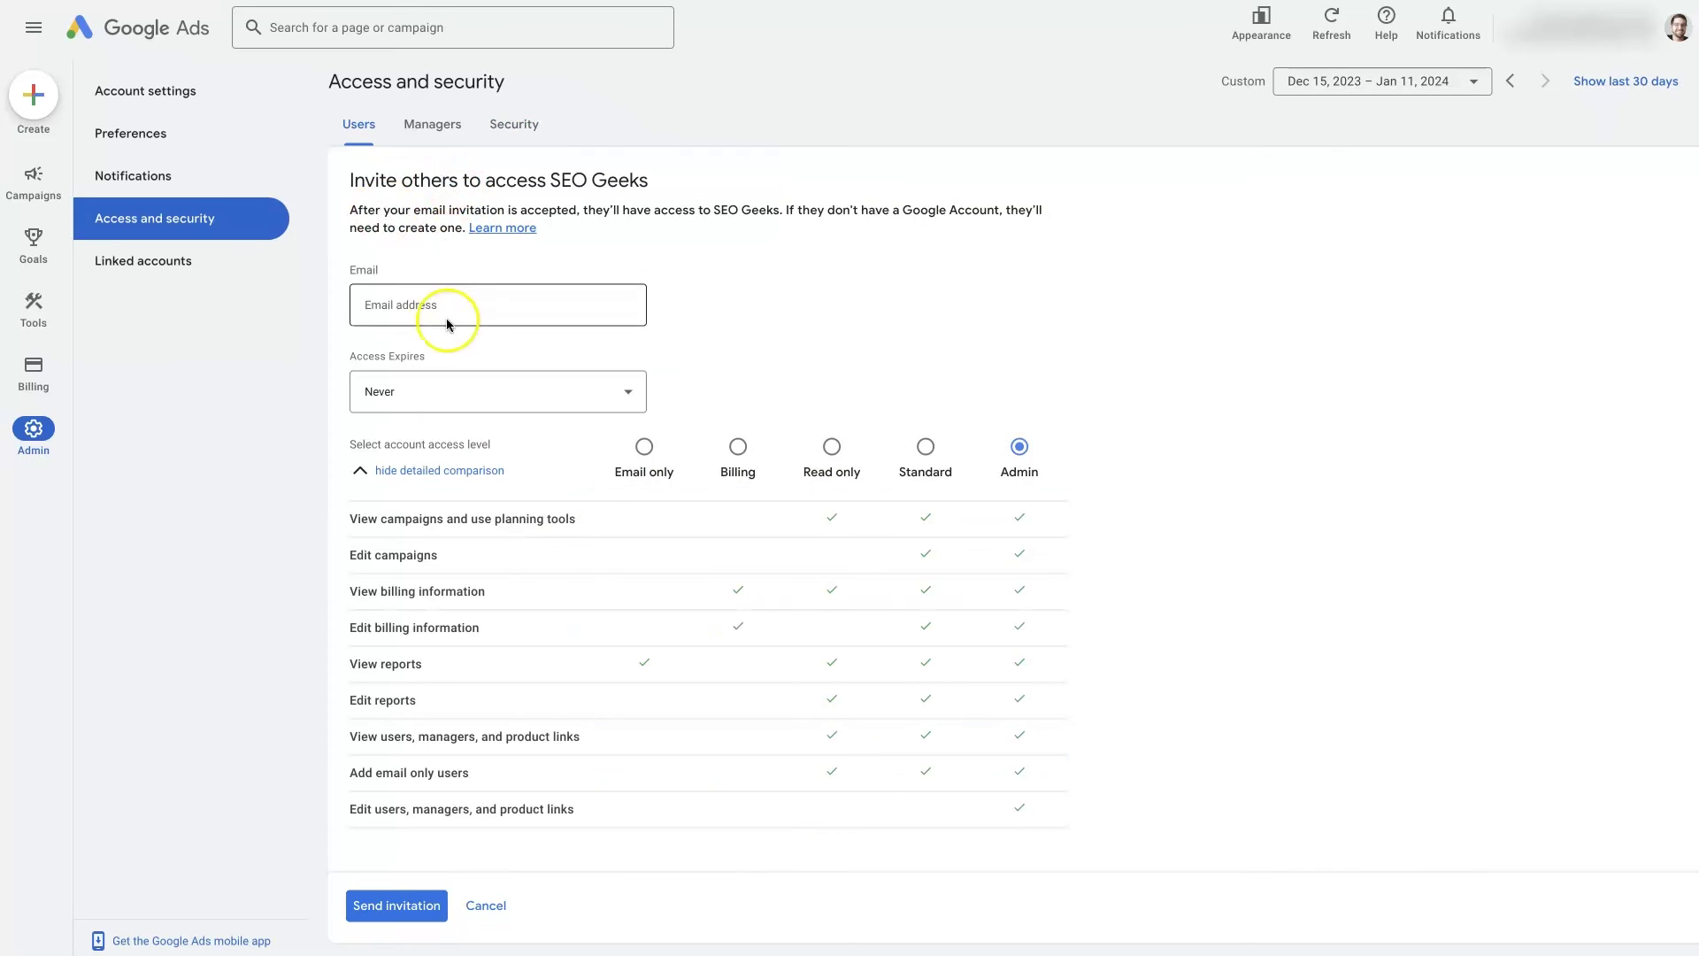
Enter the invitee's e-mail address, replacing the example.com domain with gmail.com
click(427, 304)
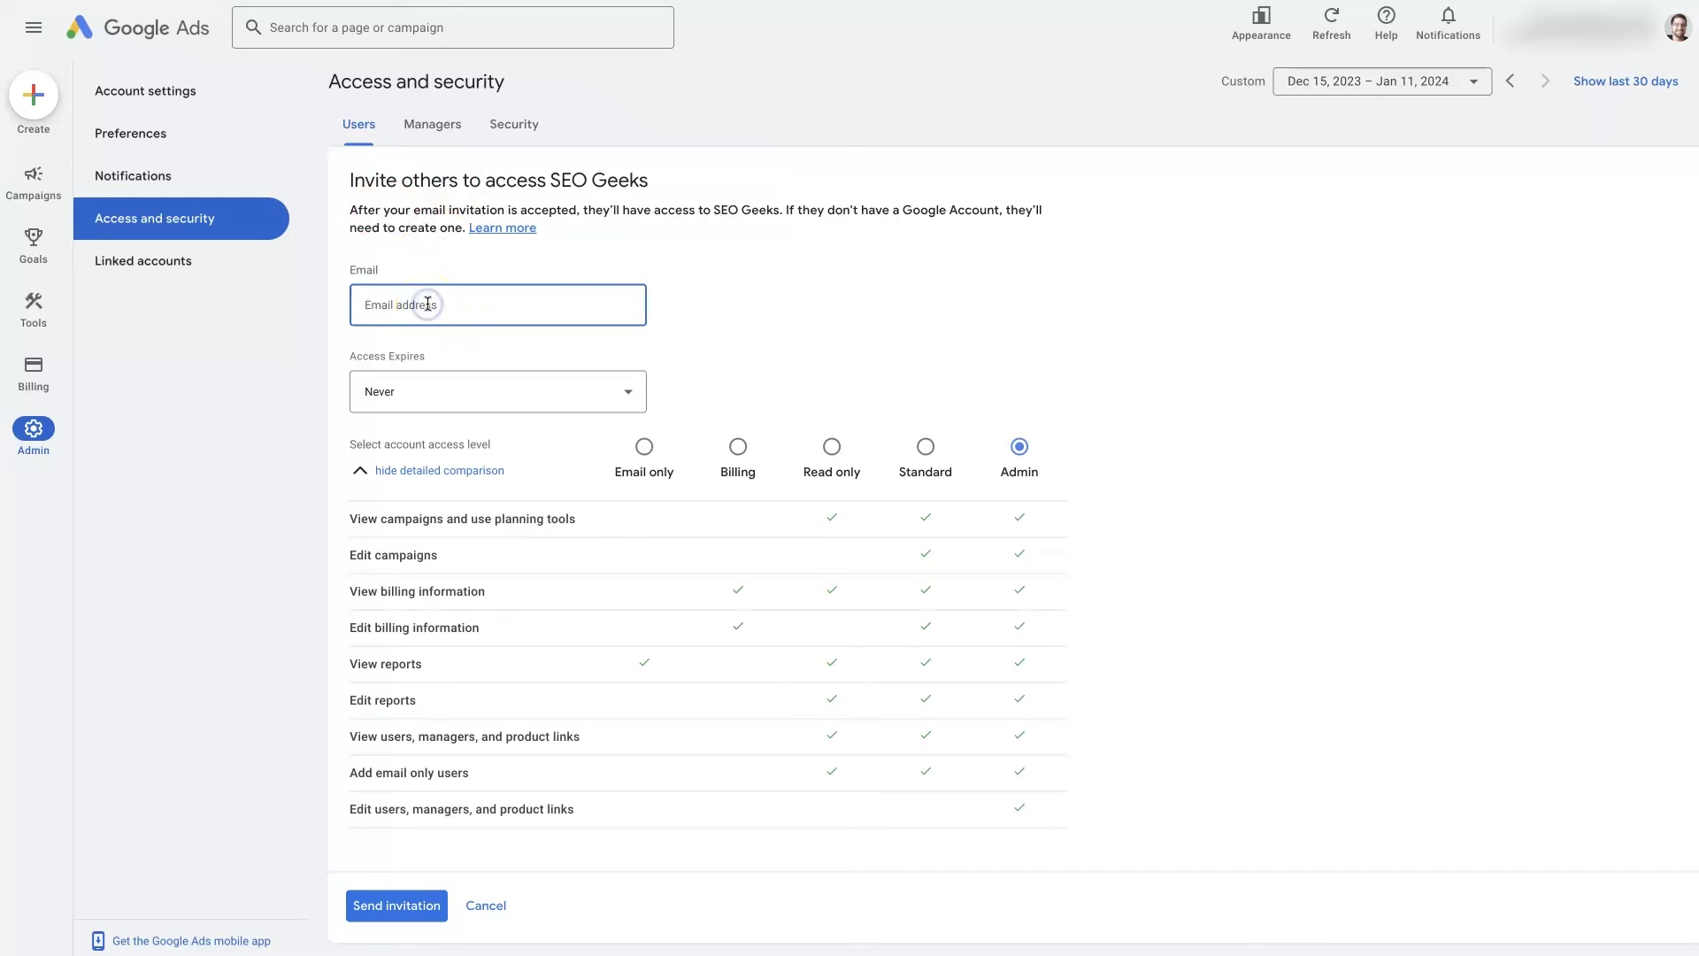
text(john@example.com)
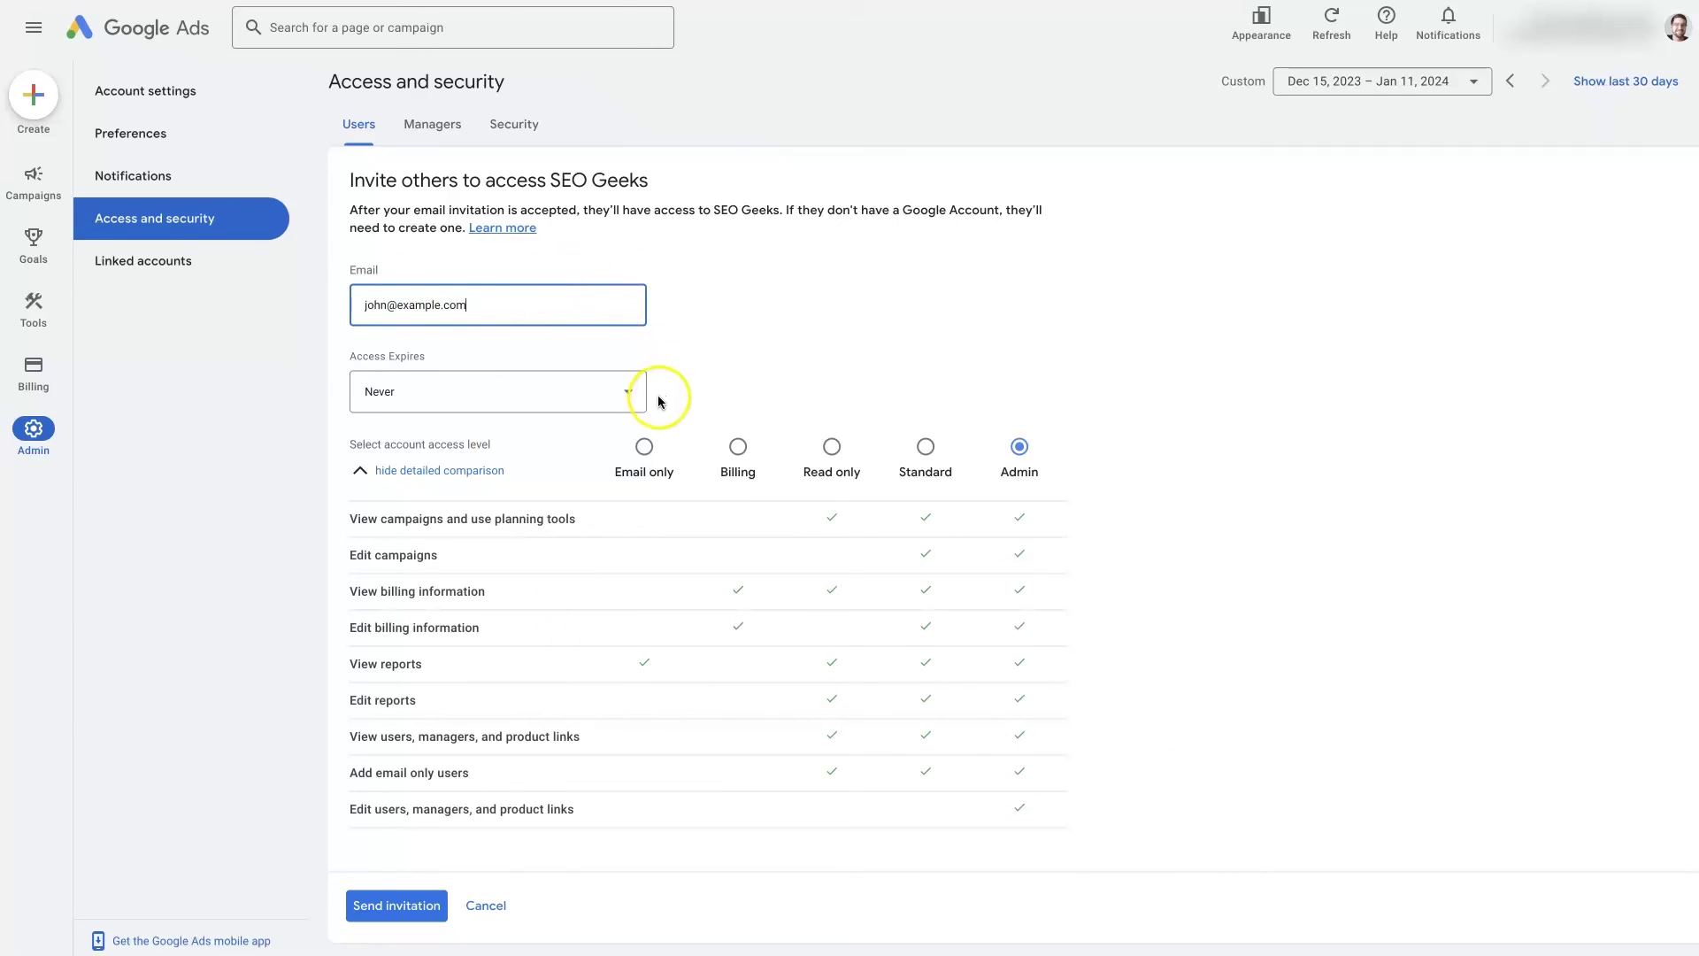
drag(466, 305, 396, 304)
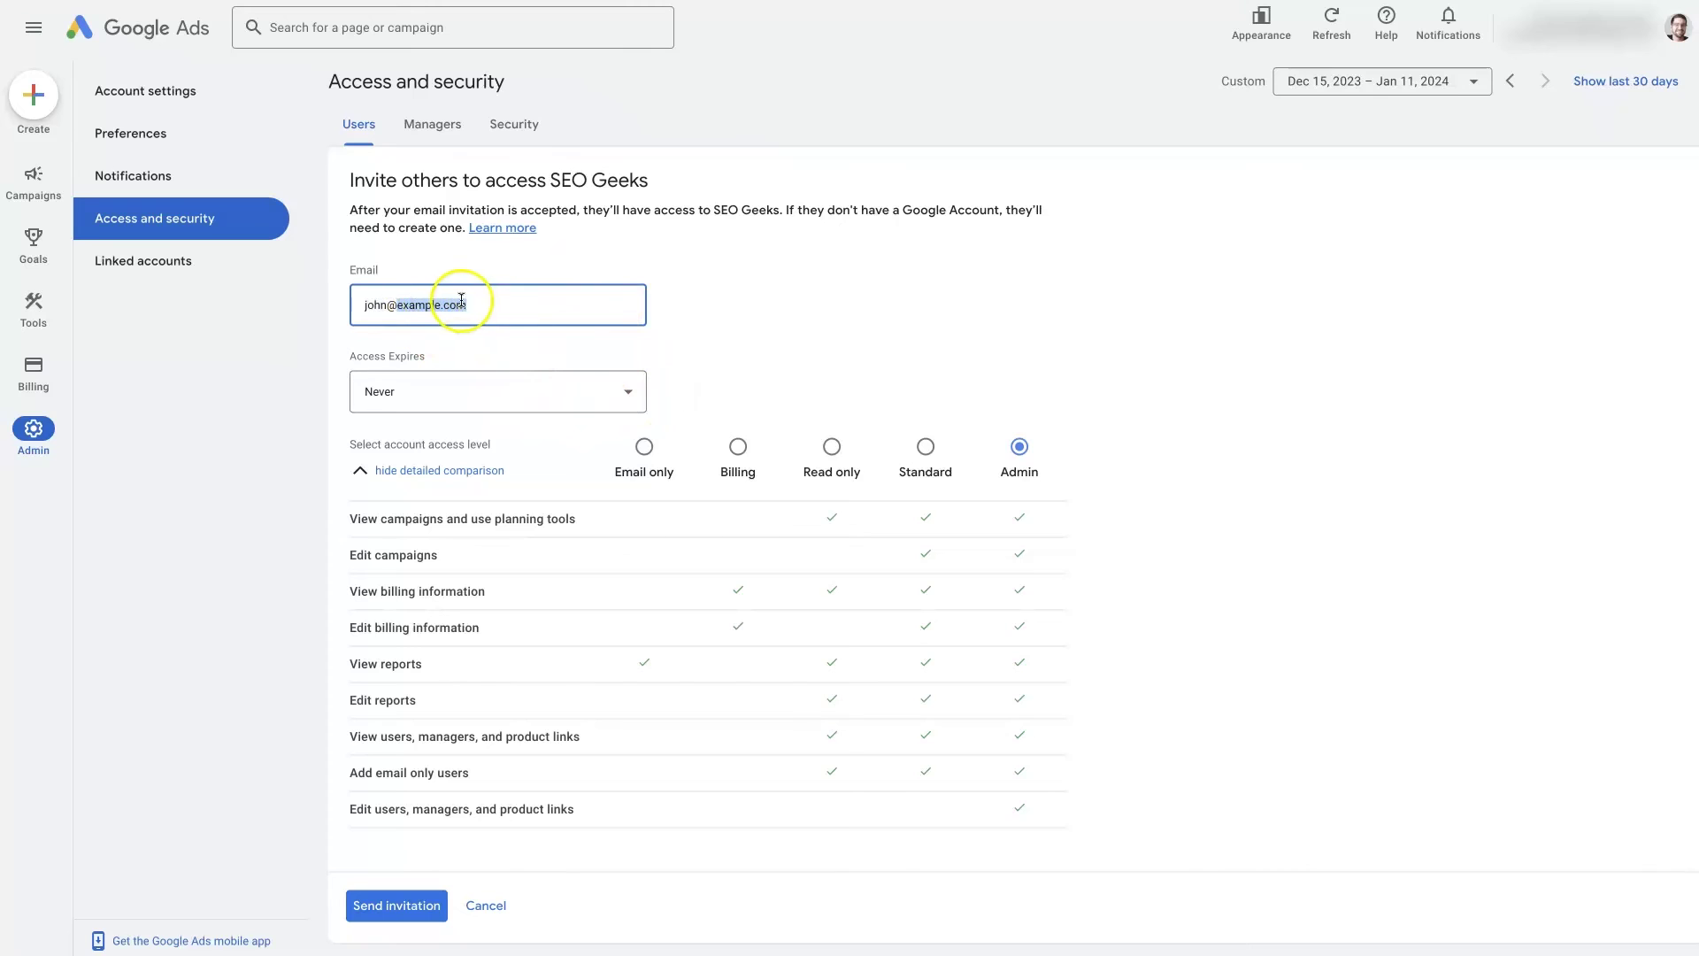
drag(507, 308, 398, 308)
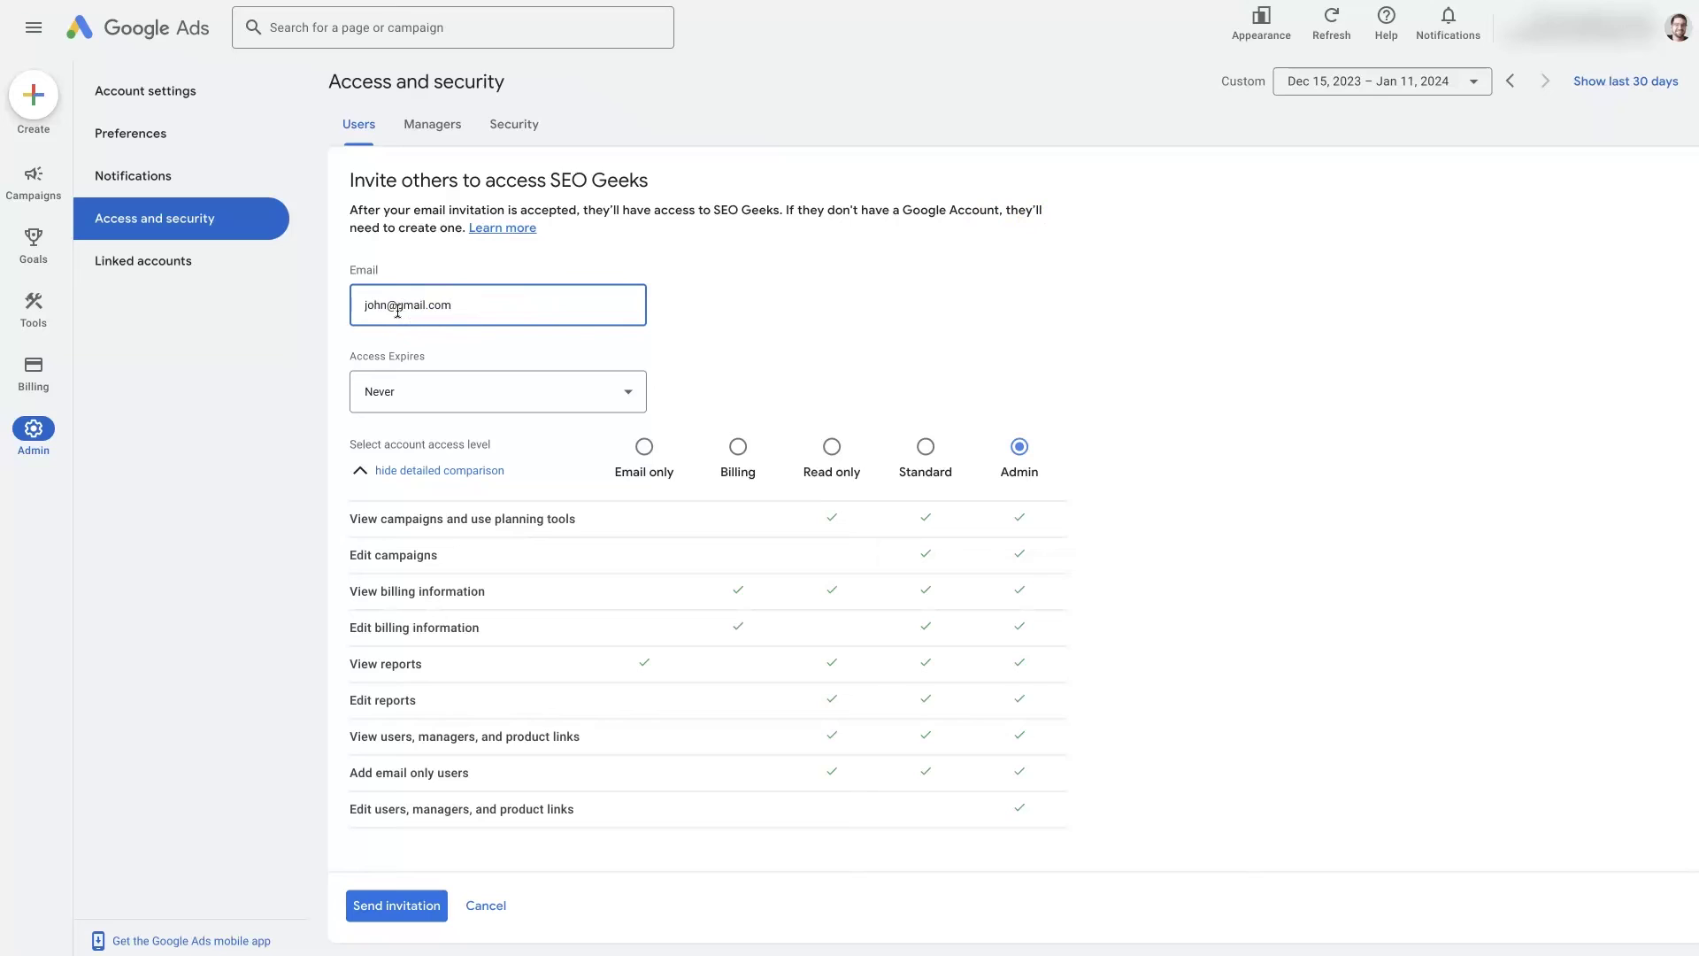
click(473, 307)
drag(473, 307, 396, 305)
On the Security tab, add an allowed domain entry, typing gmail.com then changing it to example.com
click(522, 126)
click(801, 828)
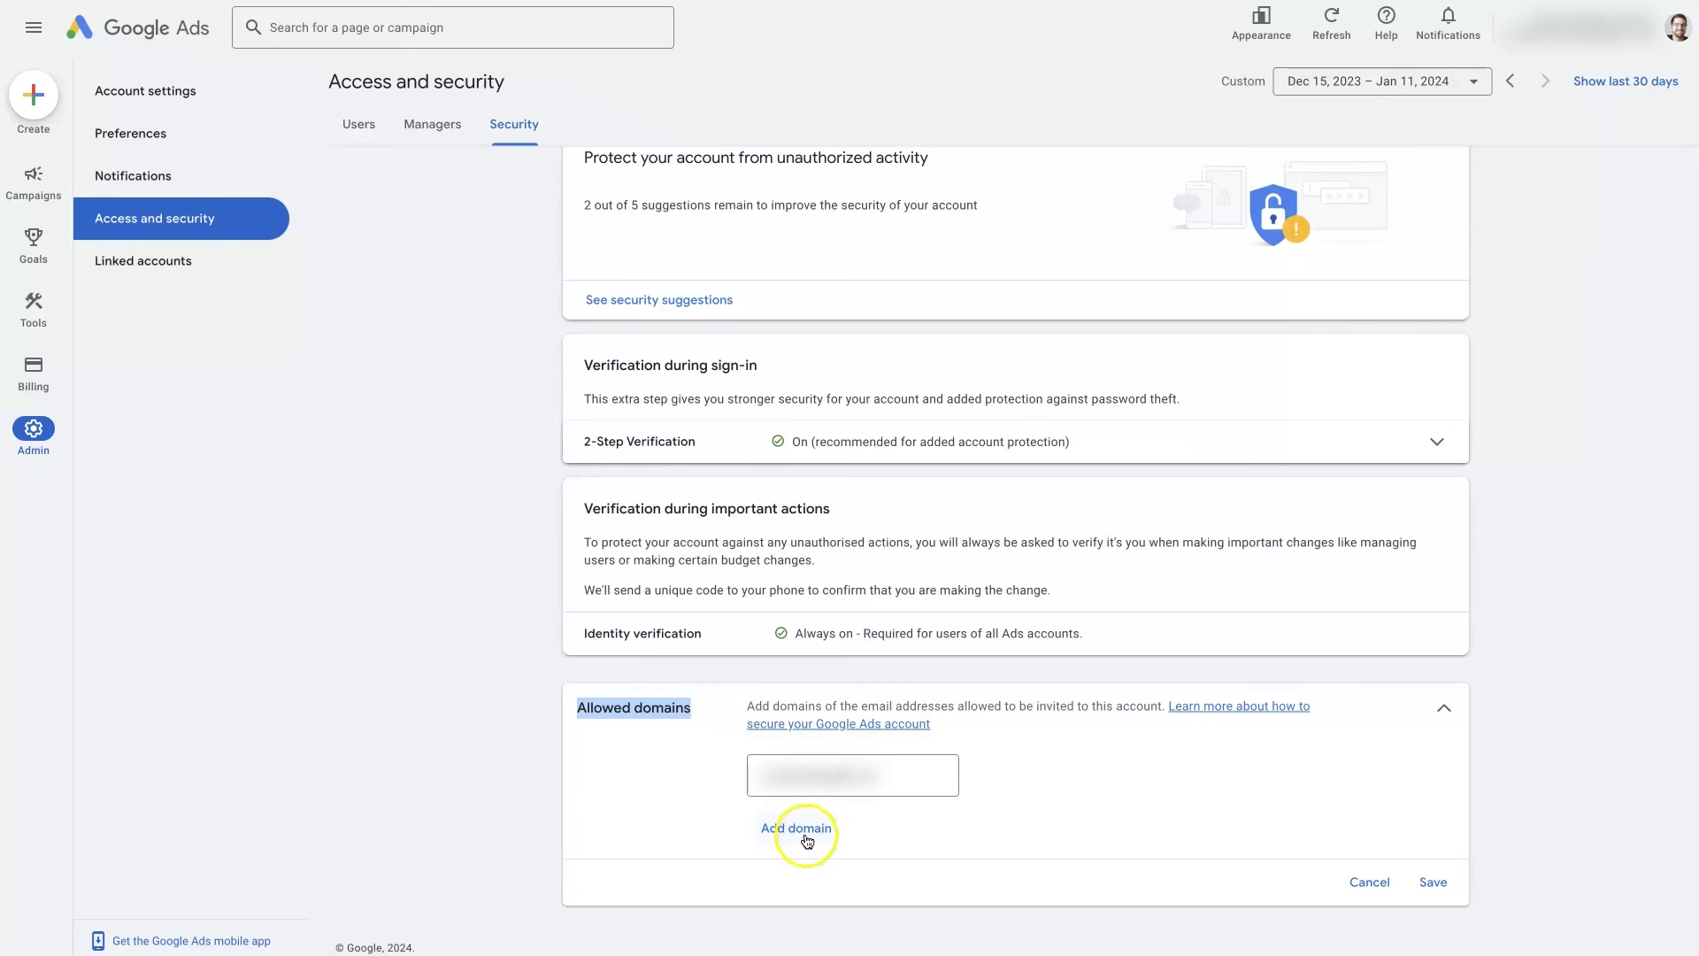
click(816, 832)
text(gmail.com)
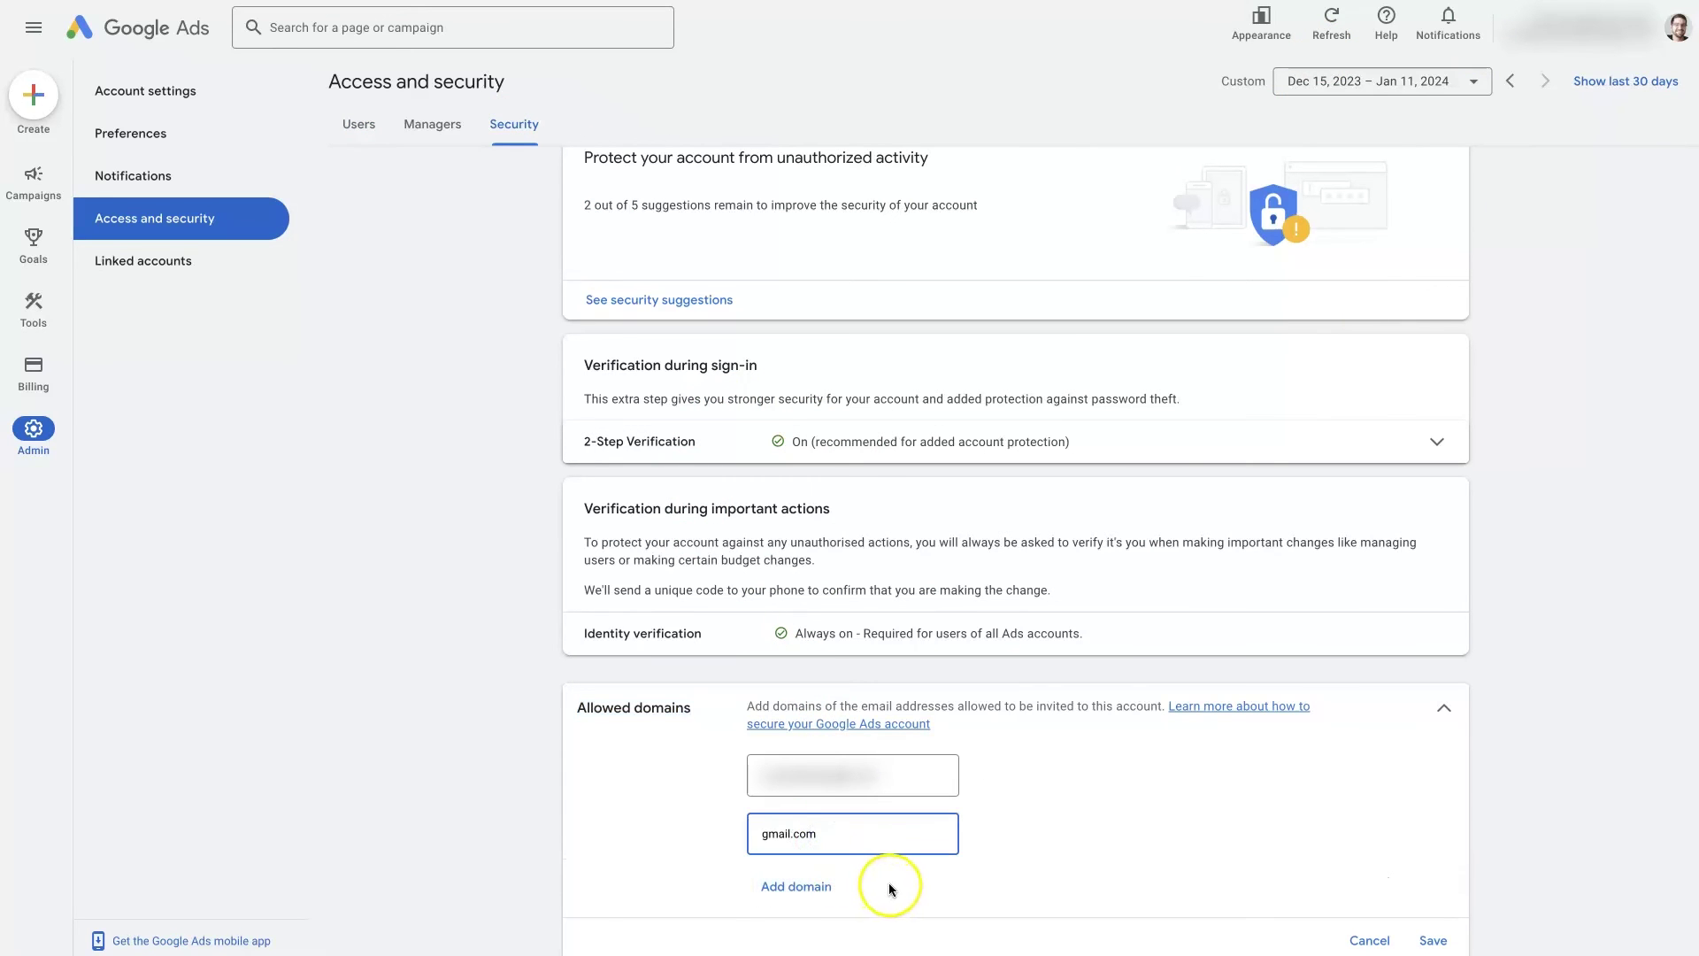
click(890, 883)
click(836, 832)
double_click(836, 832)
text(example.com)
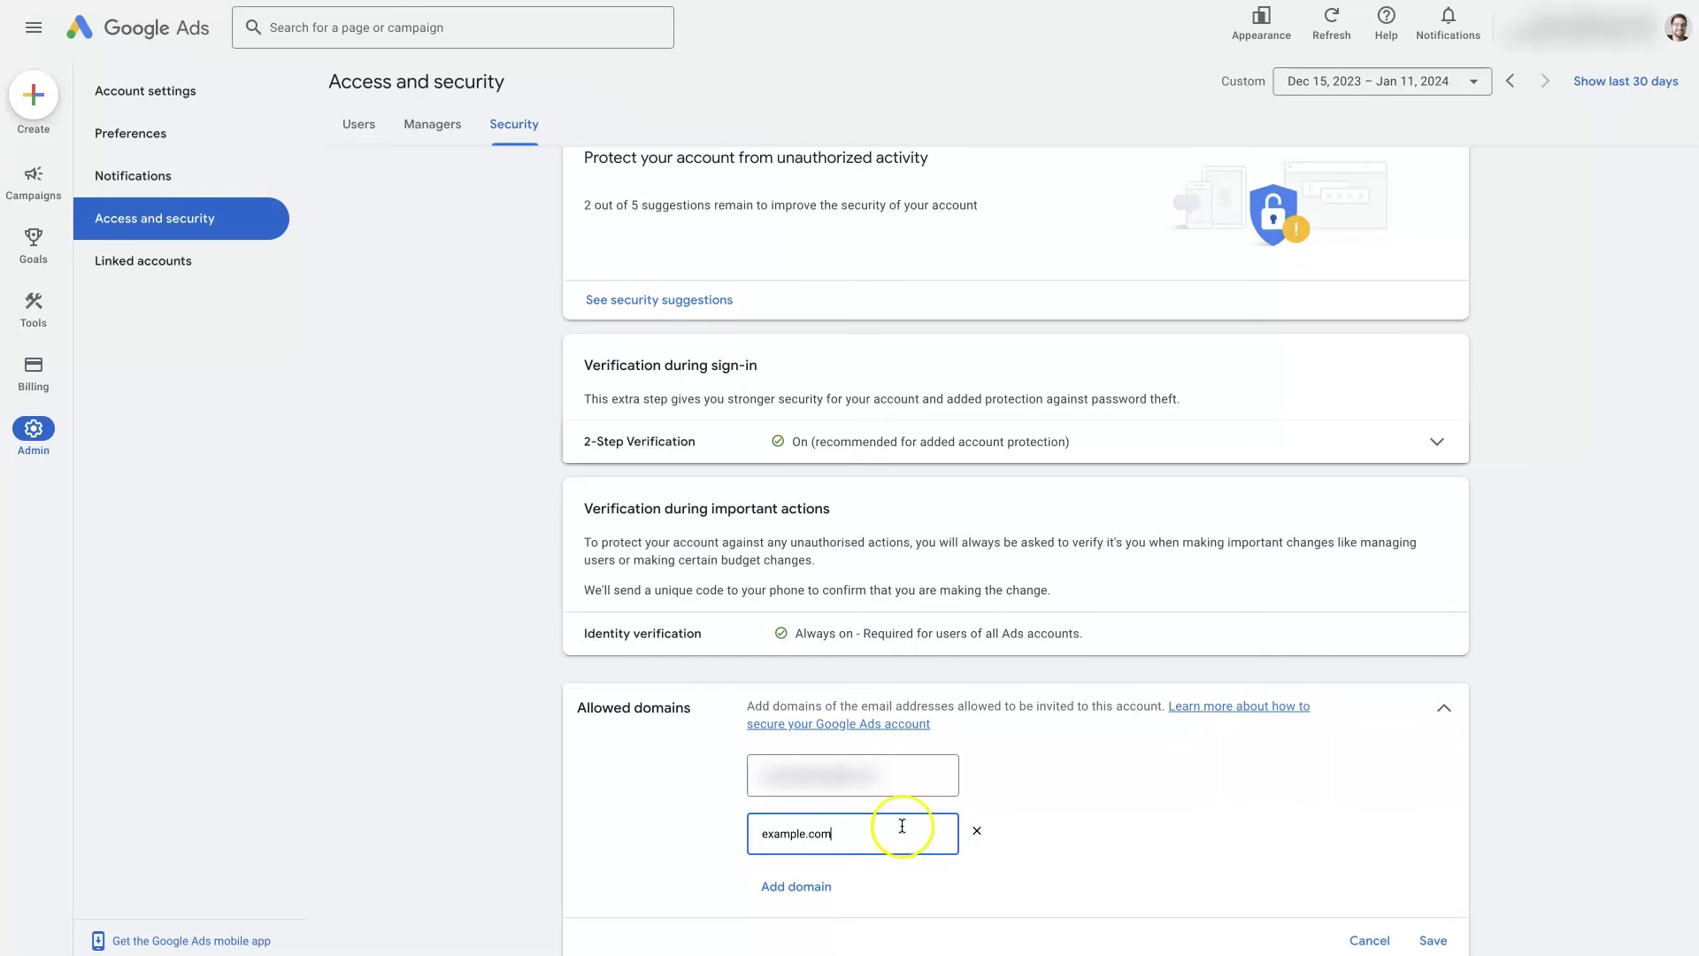
Remove the extra example.com allowed domain entry
drag(885, 830, 751, 836)
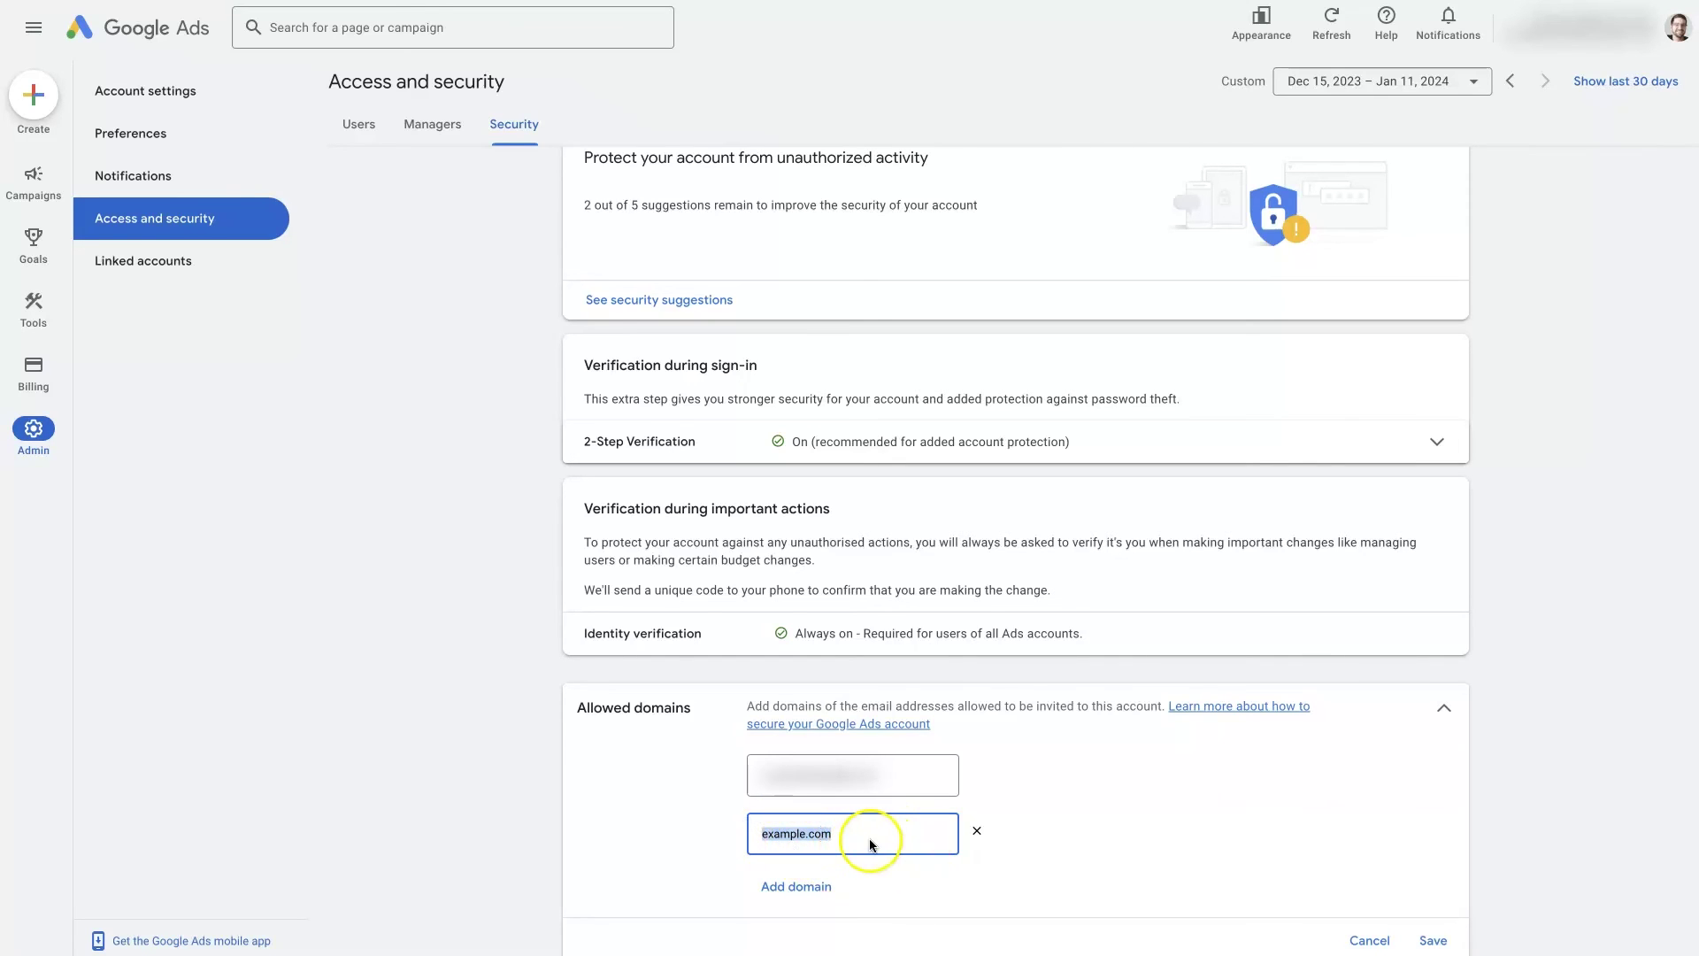
scroll(1199, 889, down, 1)
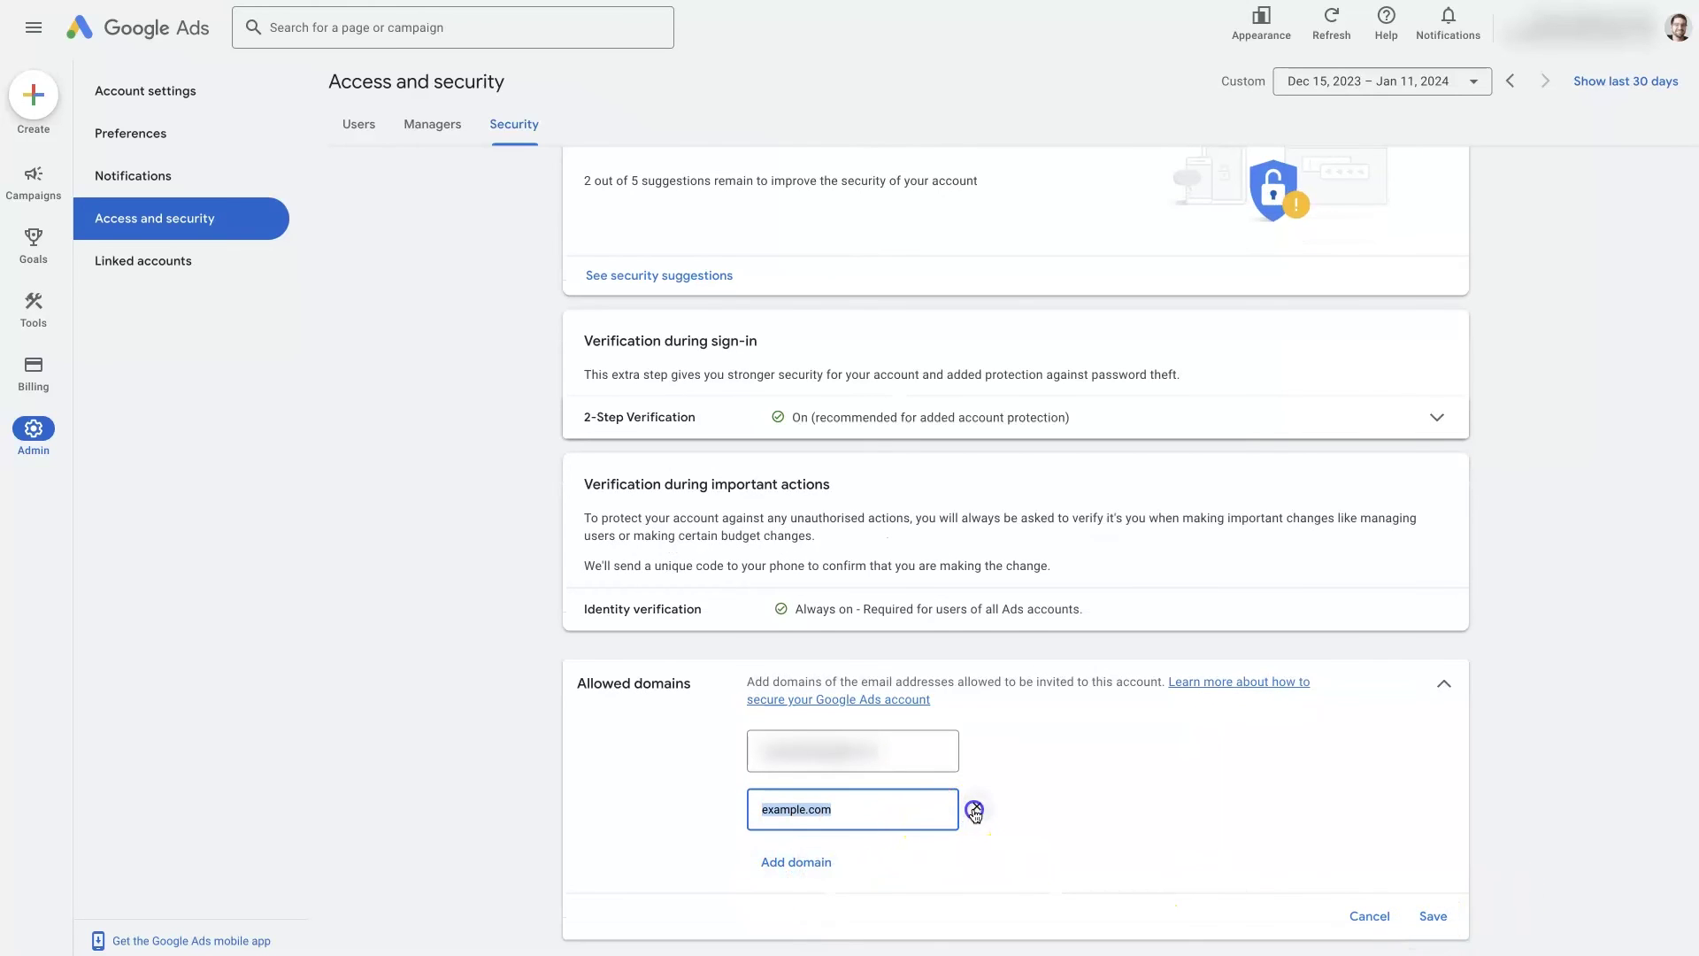
click(974, 808)
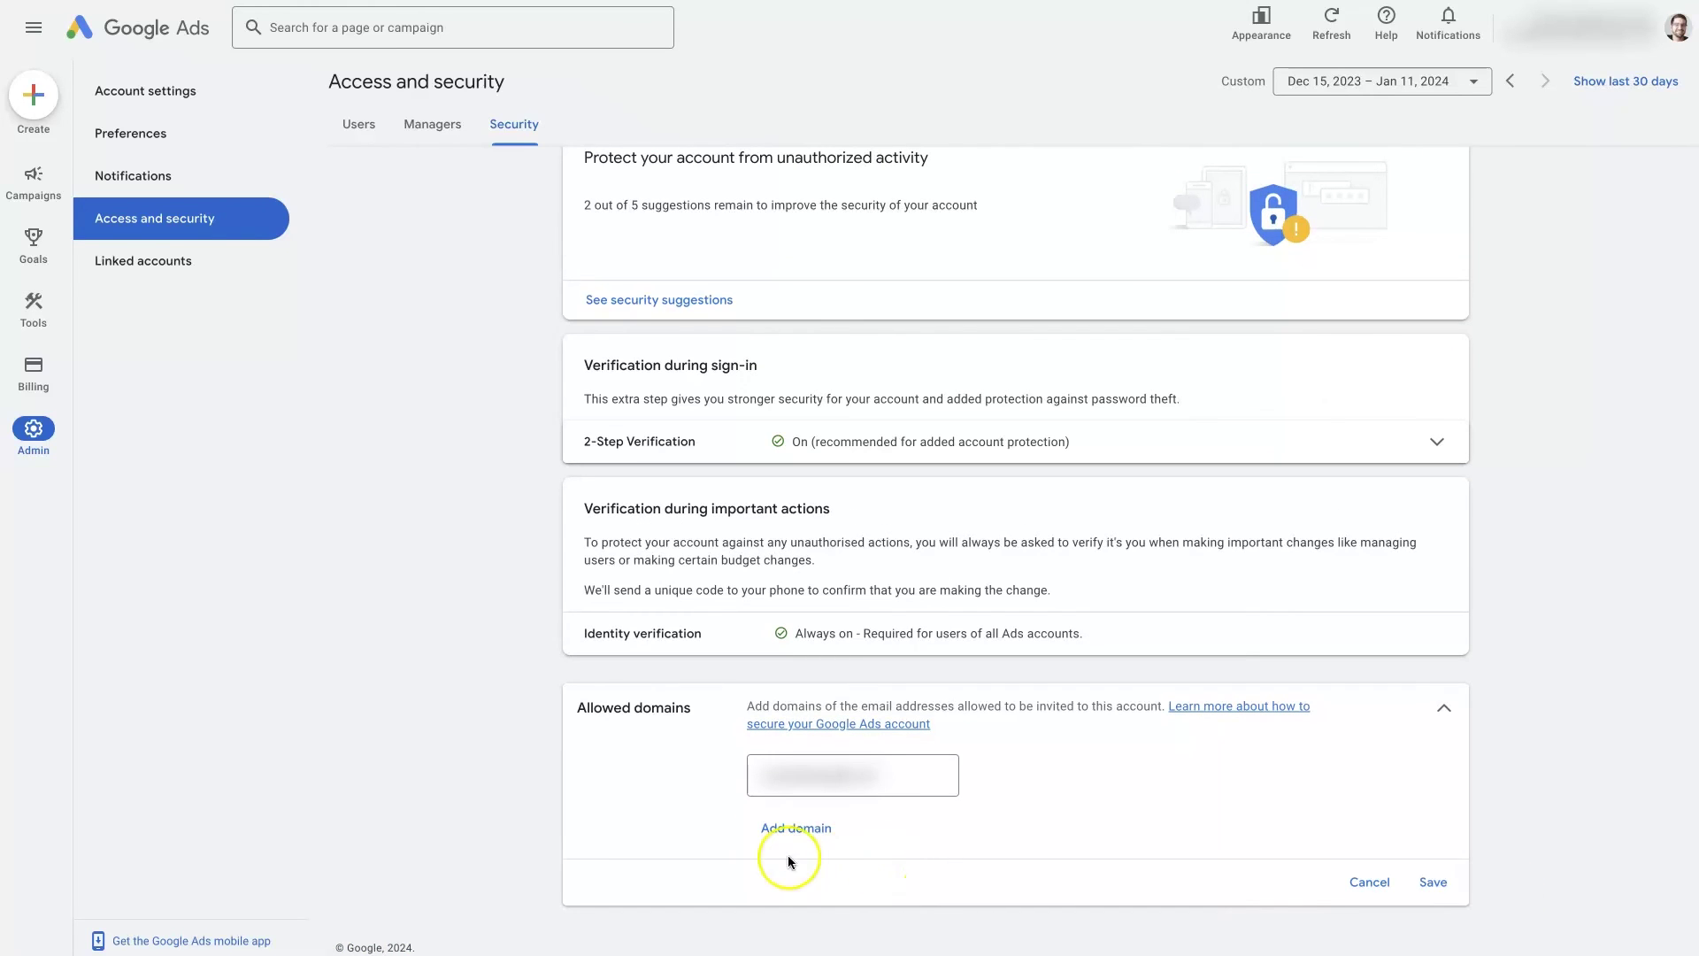
drag(1019, 706, 1145, 705)
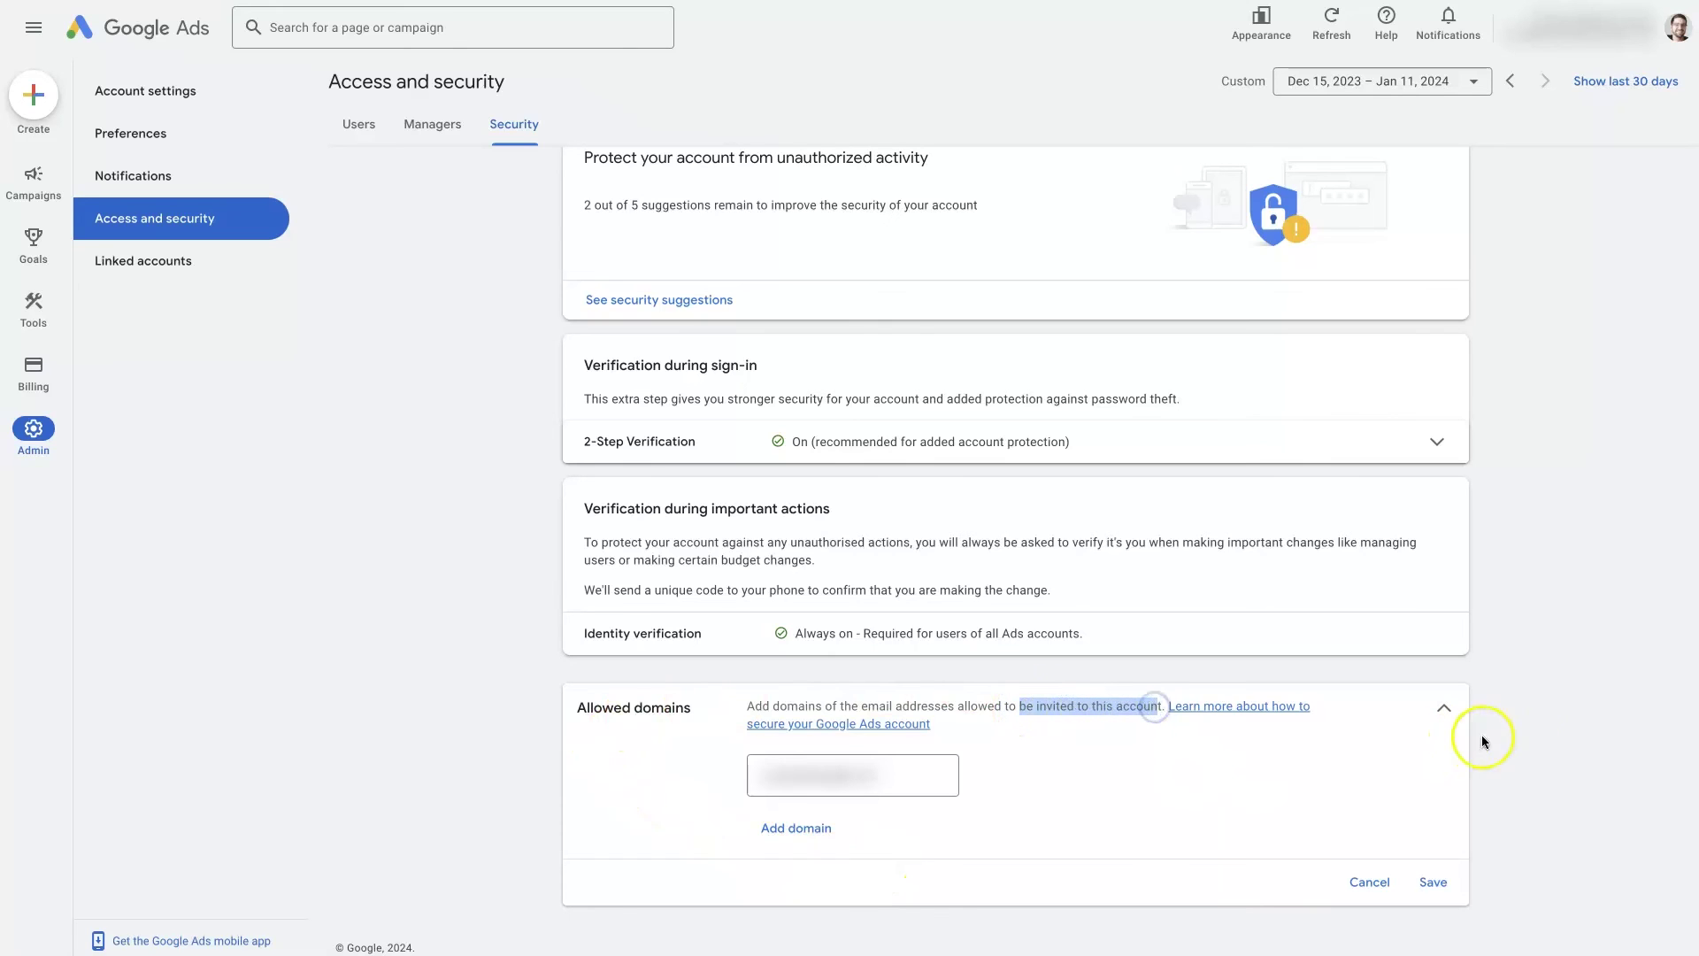
click(1553, 748)
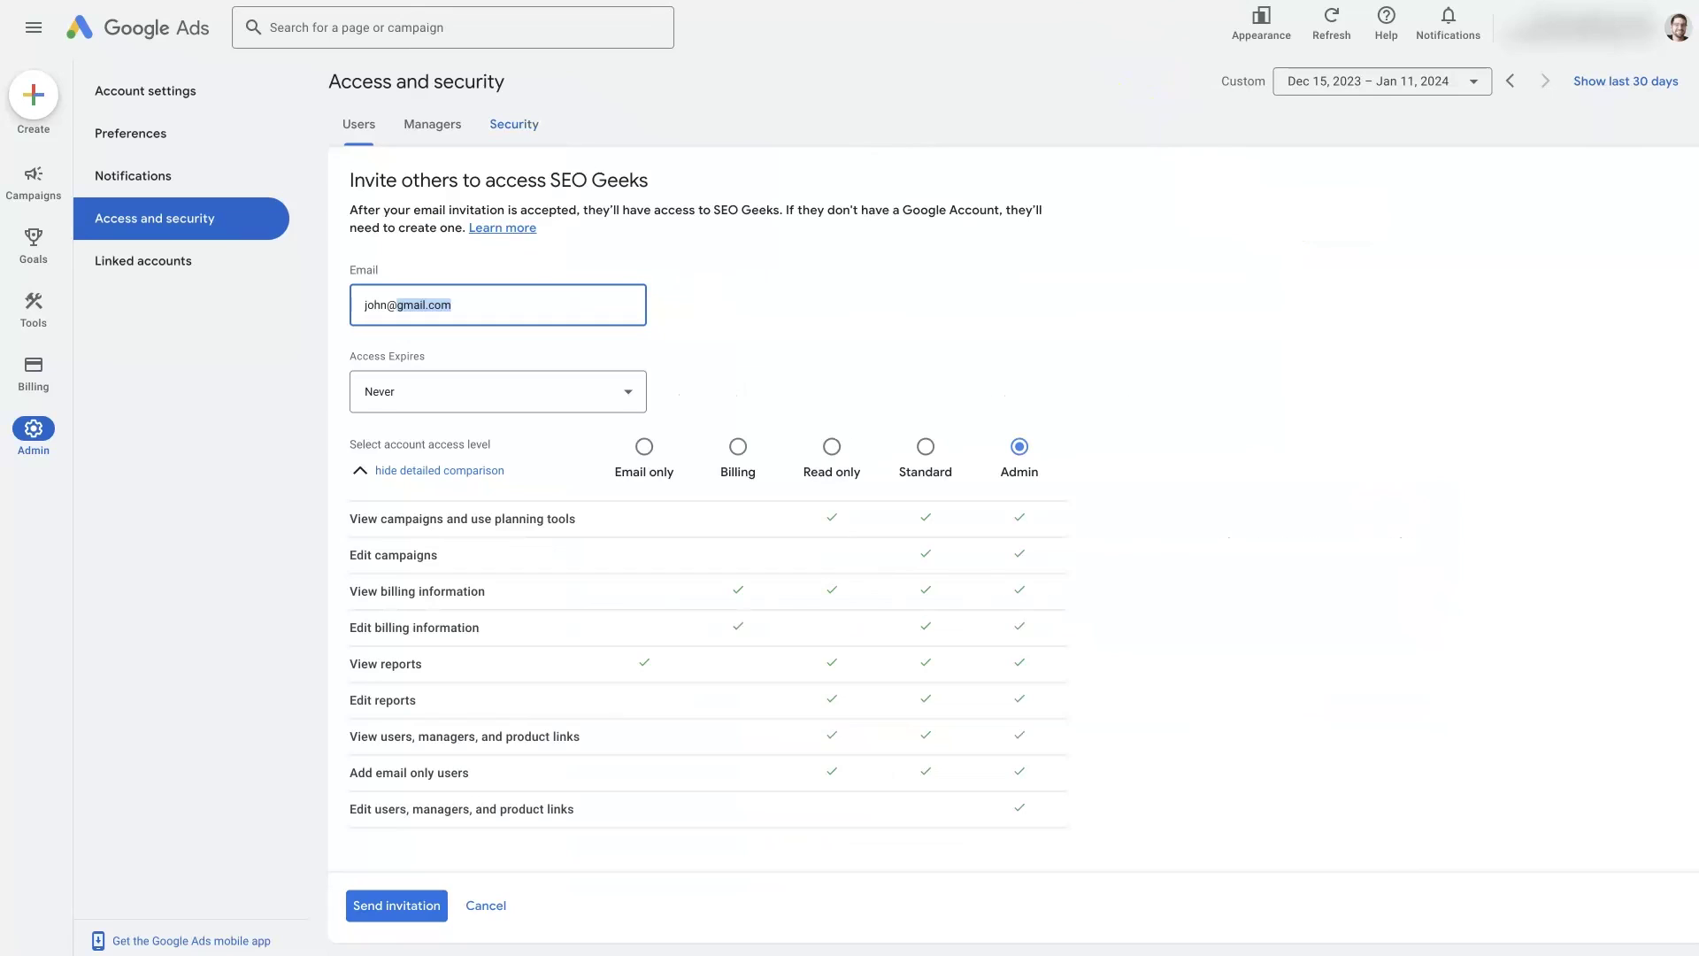
Cancel the unsent user invitation
click(489, 904)
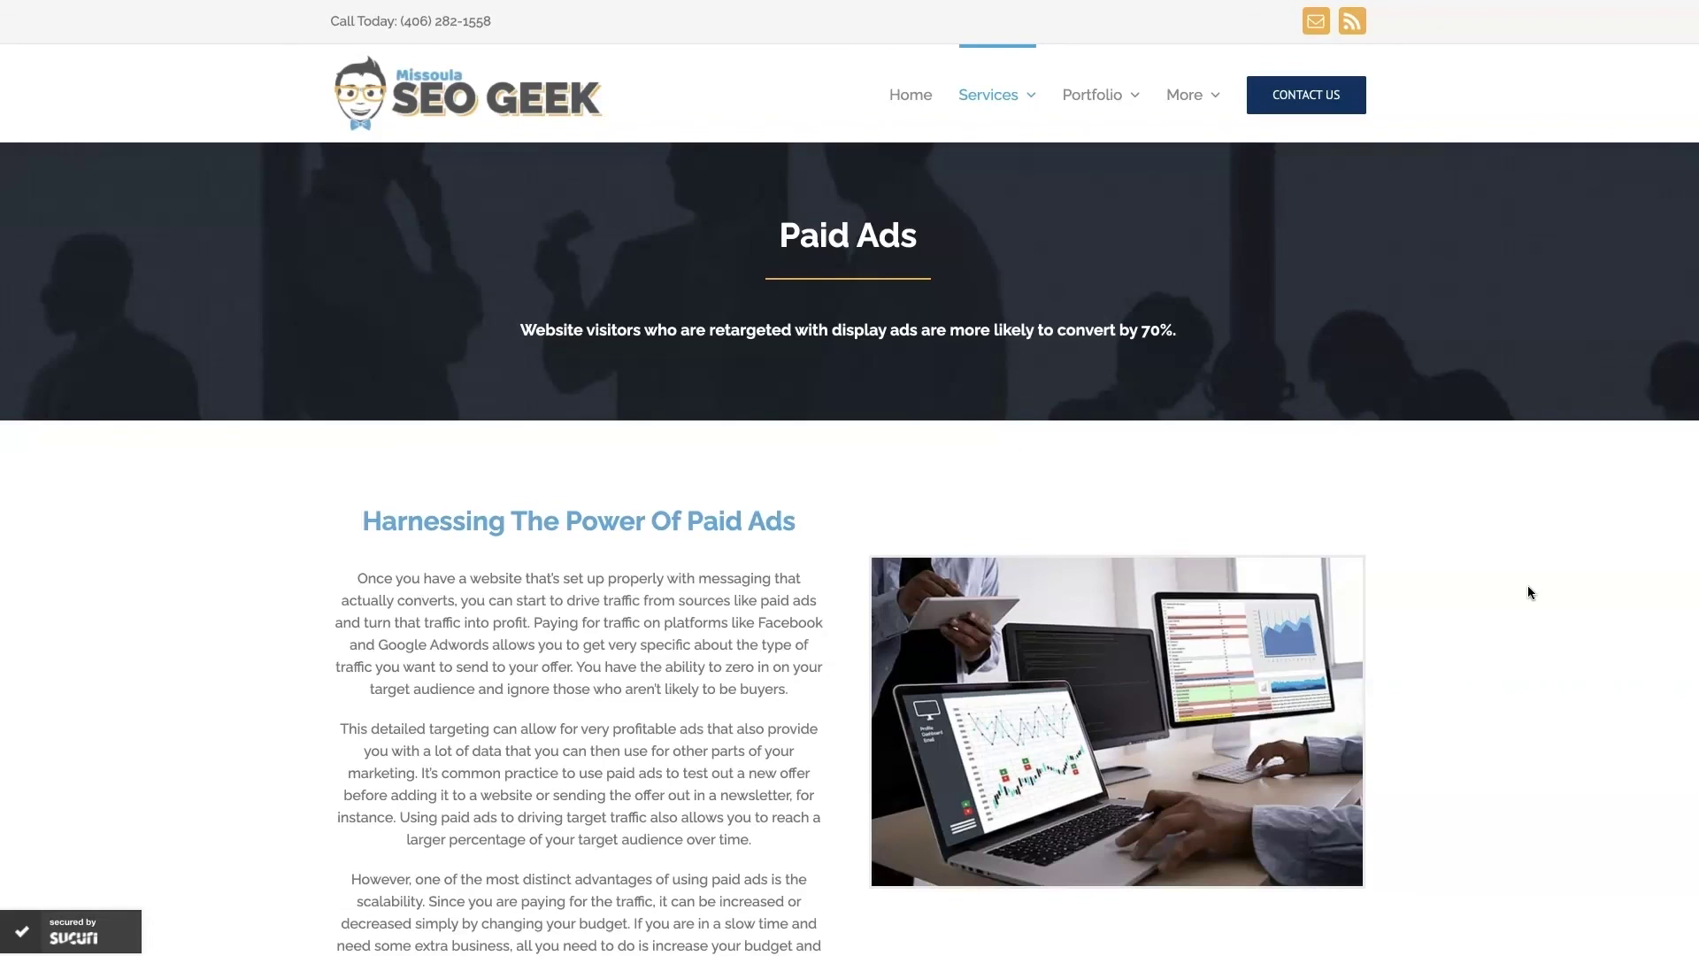
scroll(1504, 655, down, 15)
scroll(1507, 660, down, 4)
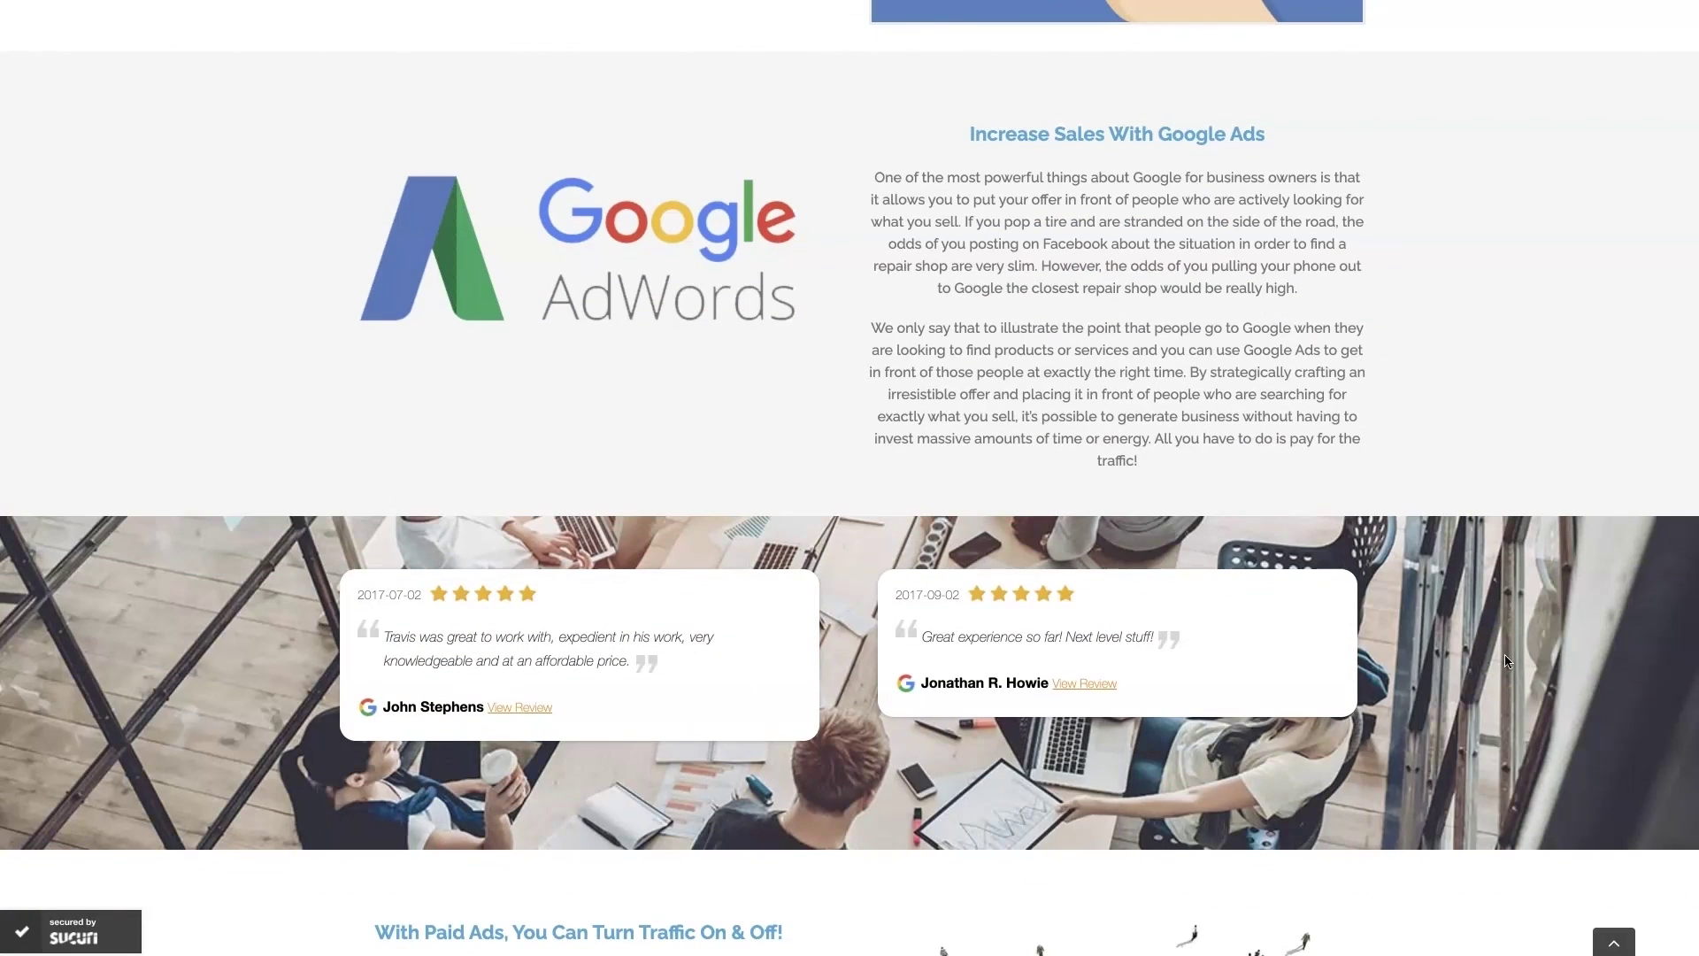
scroll(1507, 661, up, 1)
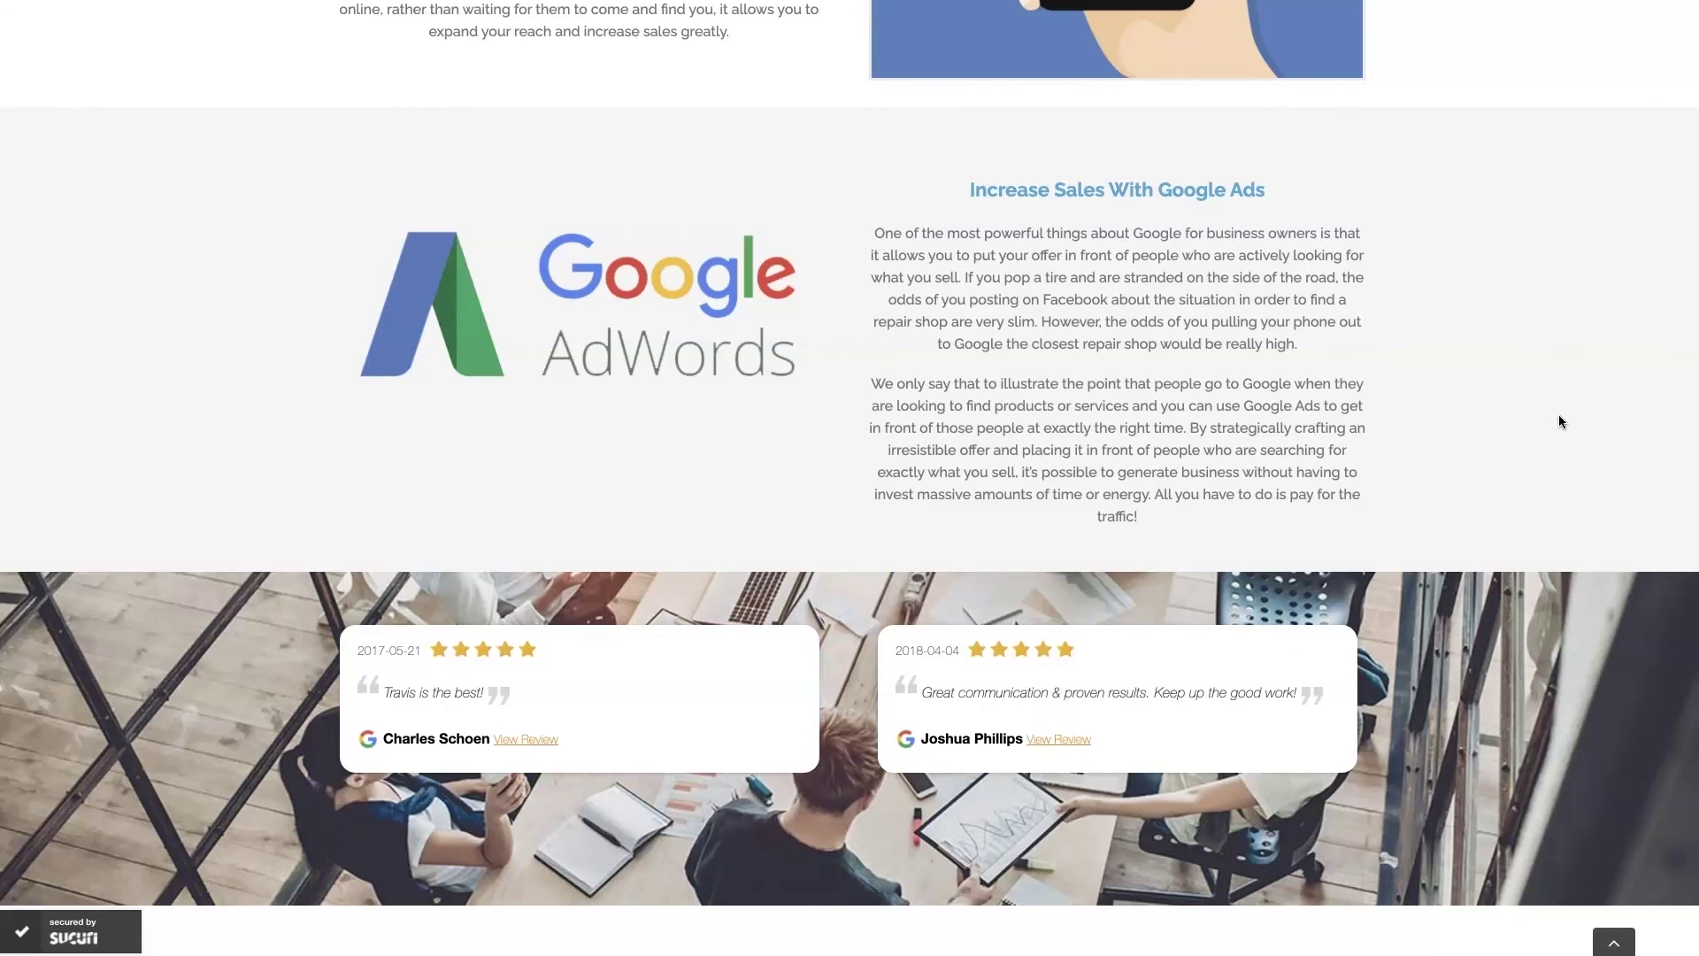
scroll(1558, 414, up, 20)
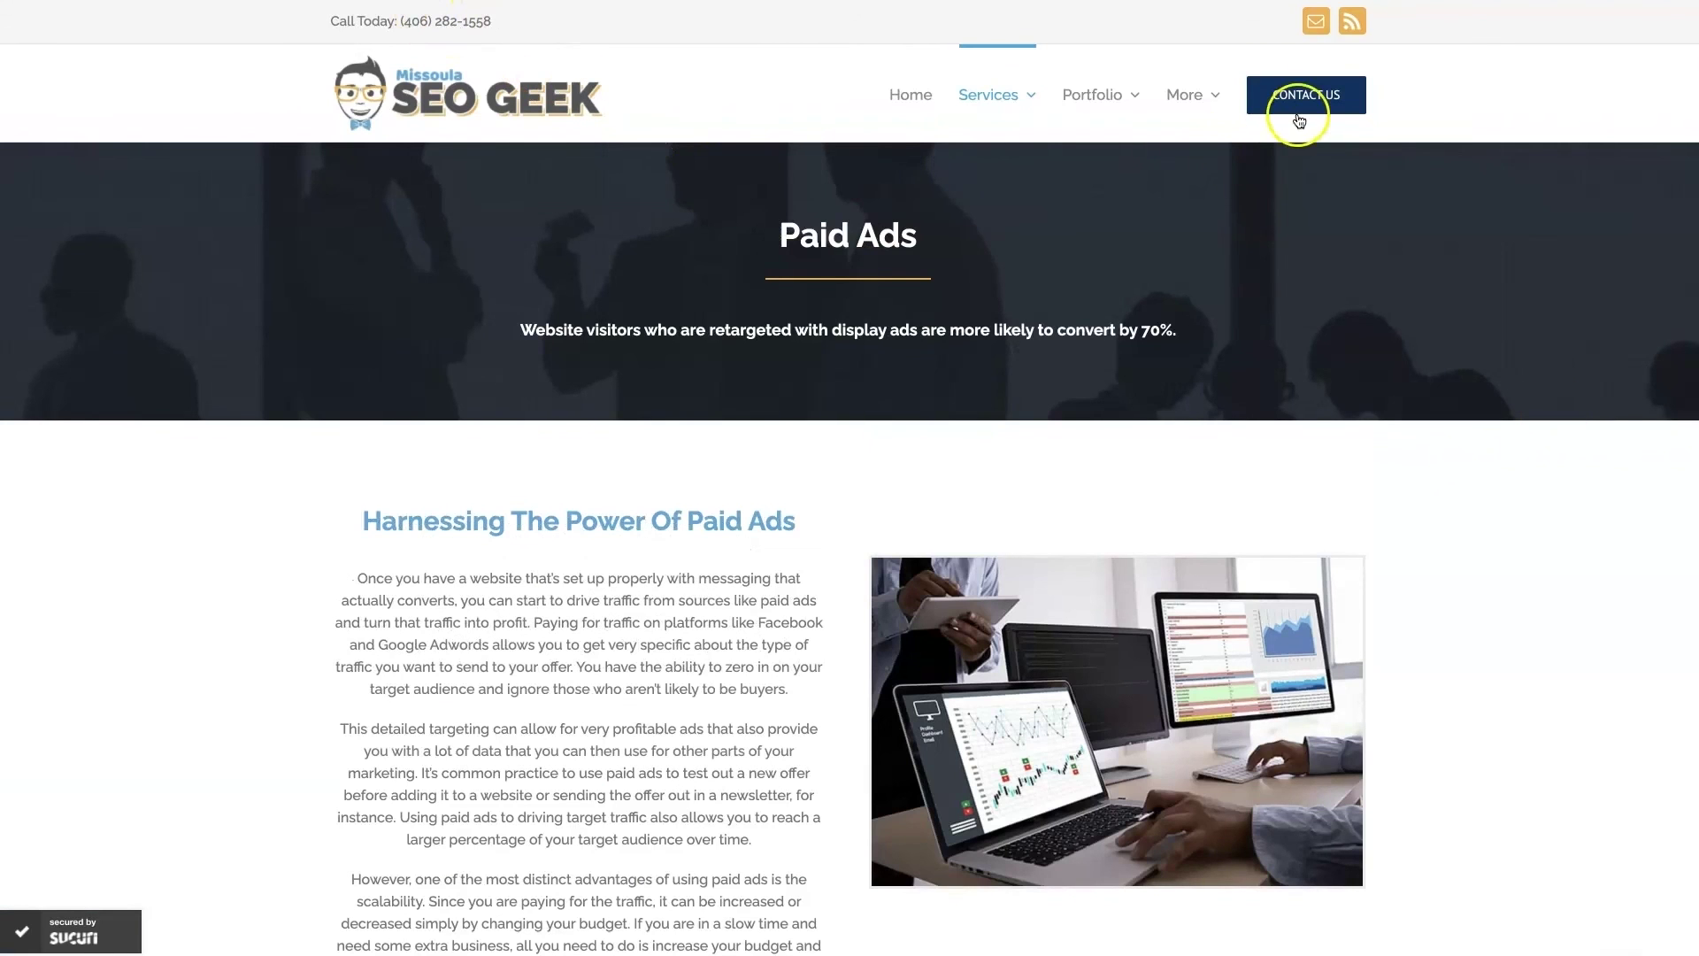